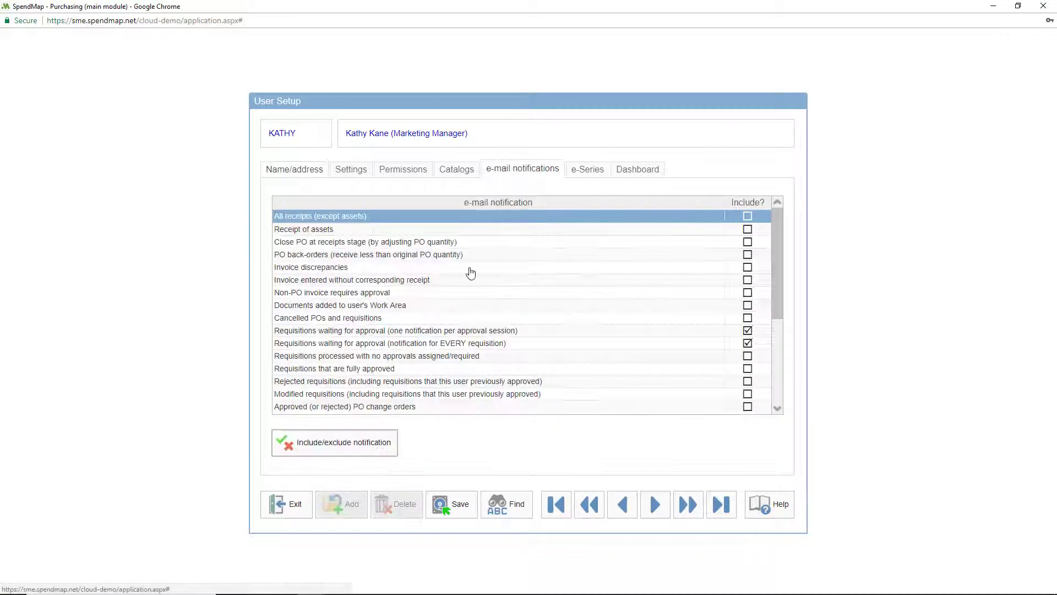
# Step: Select the one-per-session and every-requisition approval notifications
pyautogui.click(384, 332)
pyautogui.click(387, 344)
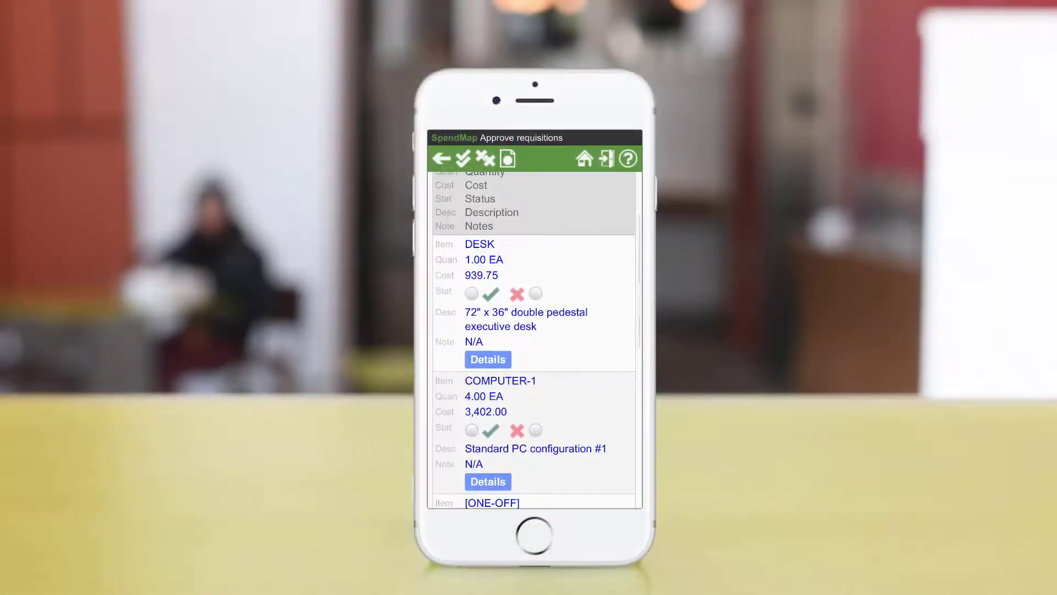
# Step: Mark the DESK and COMPUTER-1 lines as approved on the mobile approval page
pyautogui.click(471, 293)
pyautogui.scroll(-3, 534, 342)
pyautogui.click(471, 305)
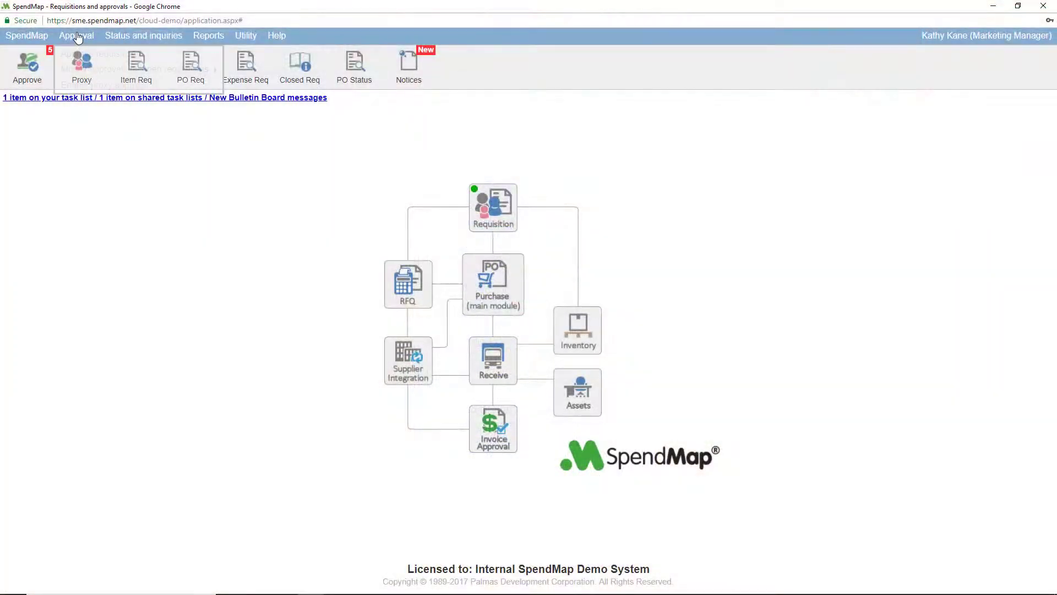
# Step: List pending requisitions and review R-10024, over-budget R-10006 and approaching-budget R-10015
pyautogui.click(76, 36)
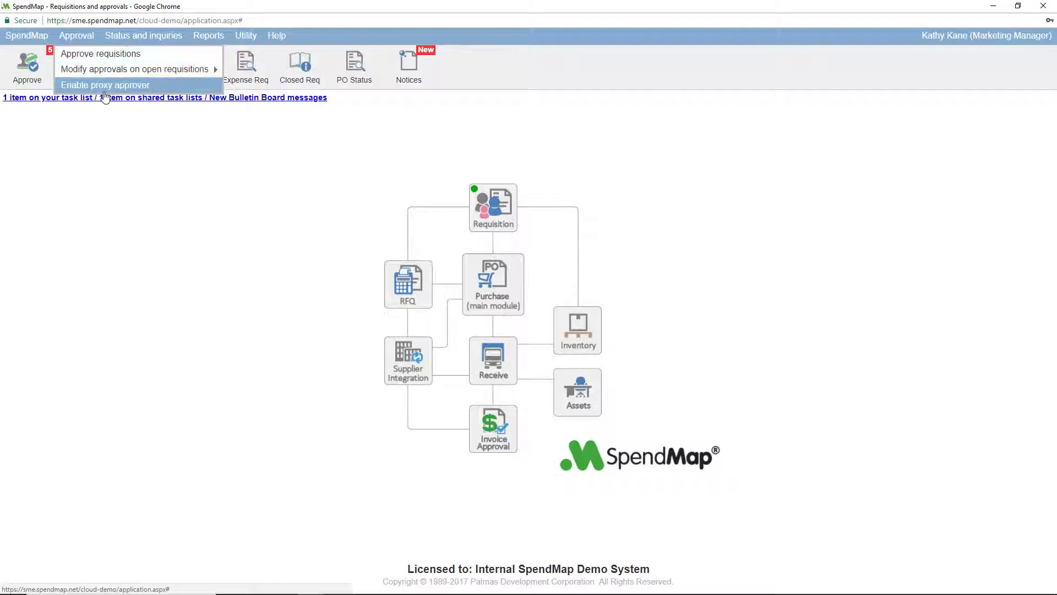
pyautogui.click(48, 66)
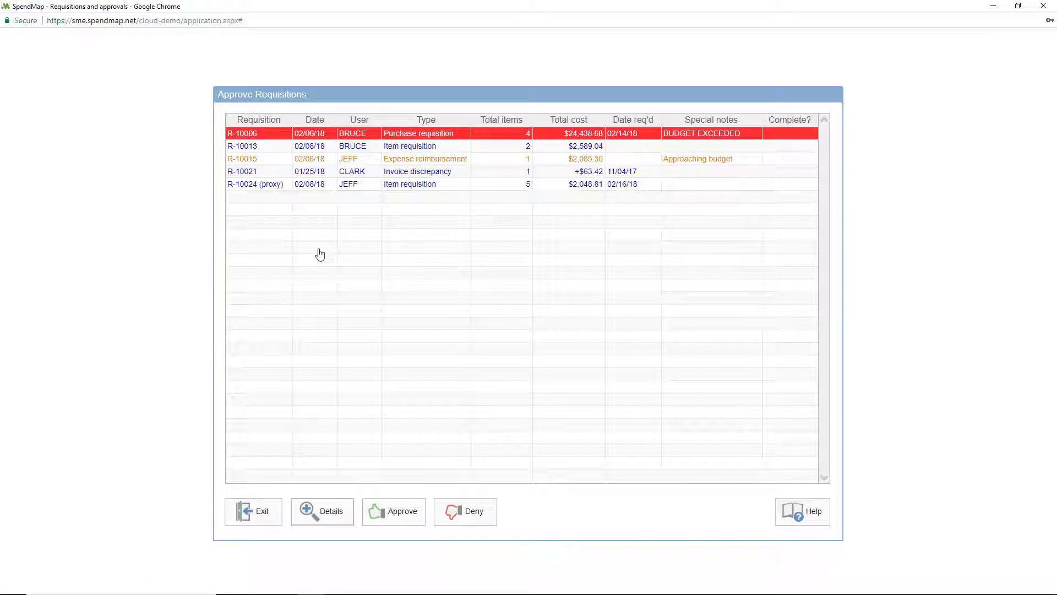
pyautogui.click(268, 187)
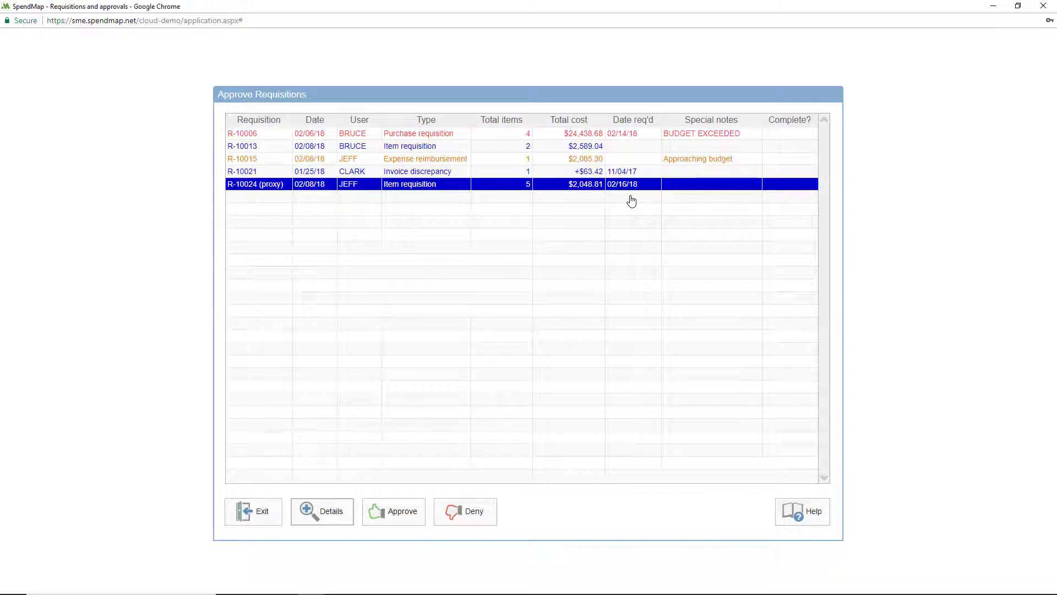
pyautogui.click(699, 138)
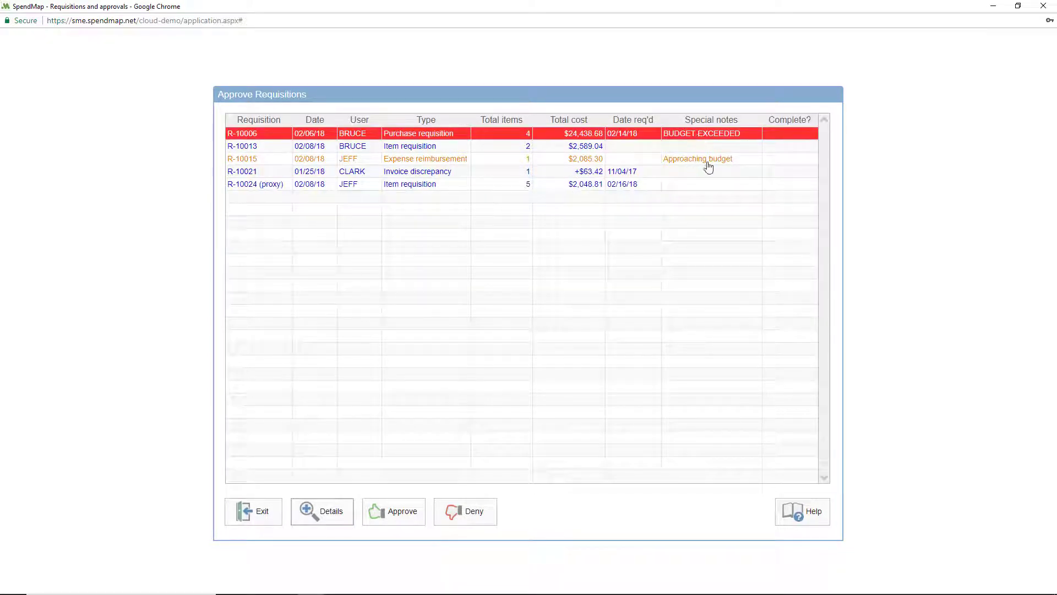
pyautogui.click(709, 162)
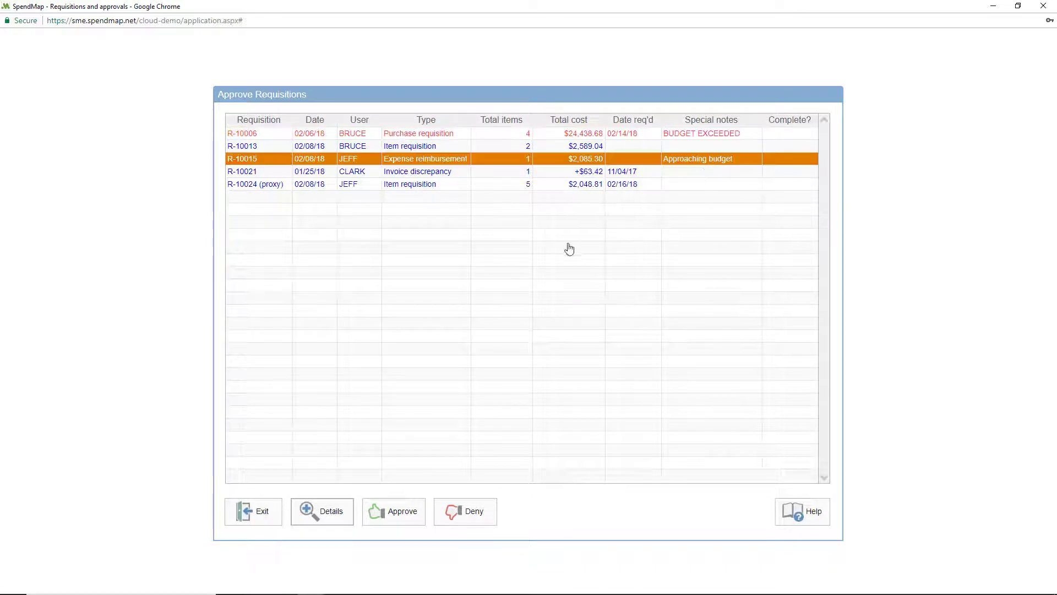
pyautogui.click(445, 186)
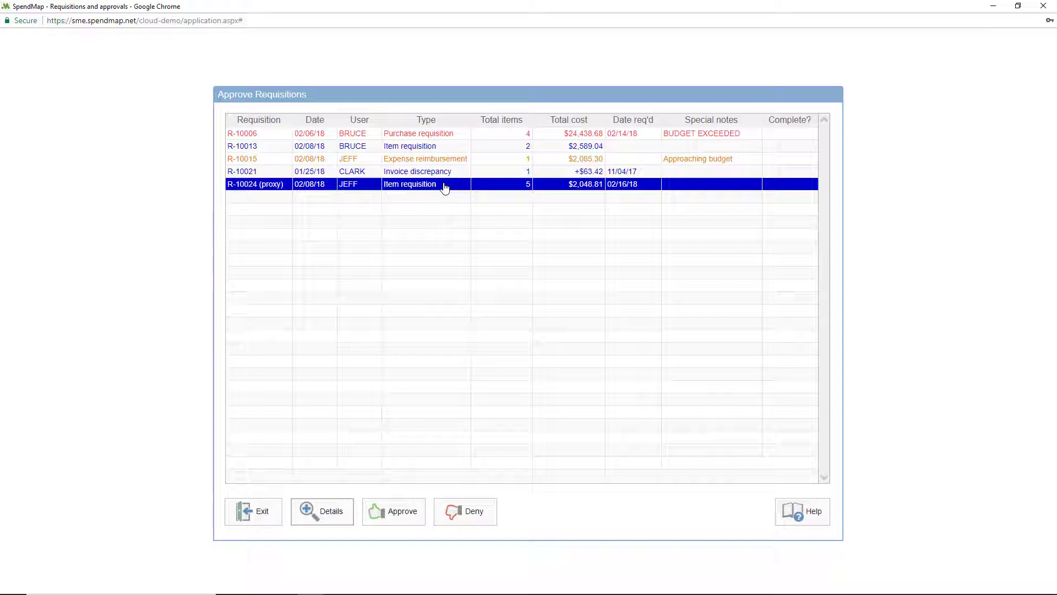
# Step: Open R-10024, check the approved DRIVE-USB and TONER-11 lines, then approve all remaining lines
pyautogui.doubleClick(445, 187)
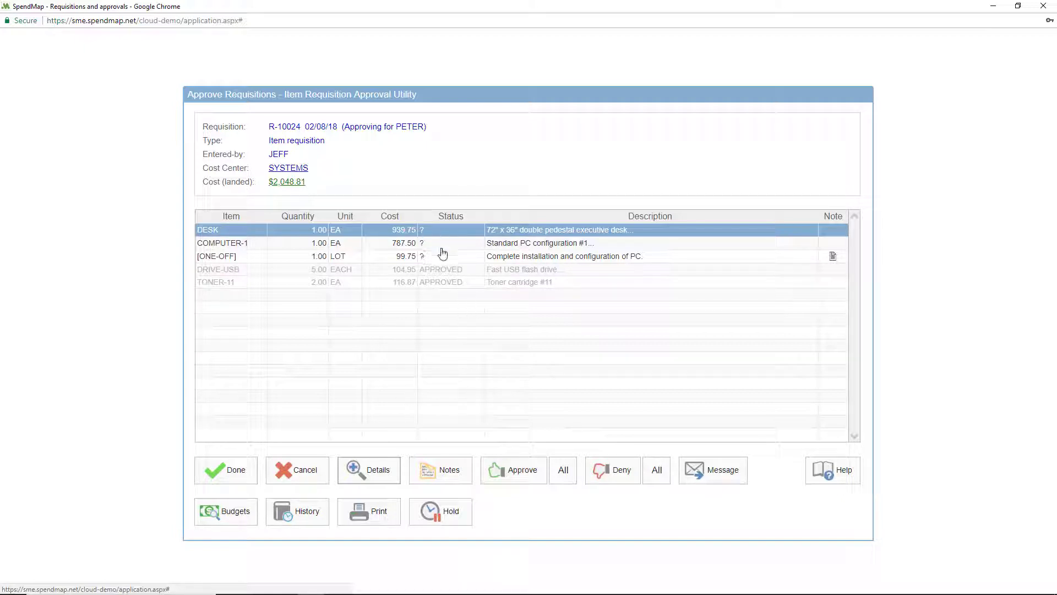
pyautogui.click(446, 273)
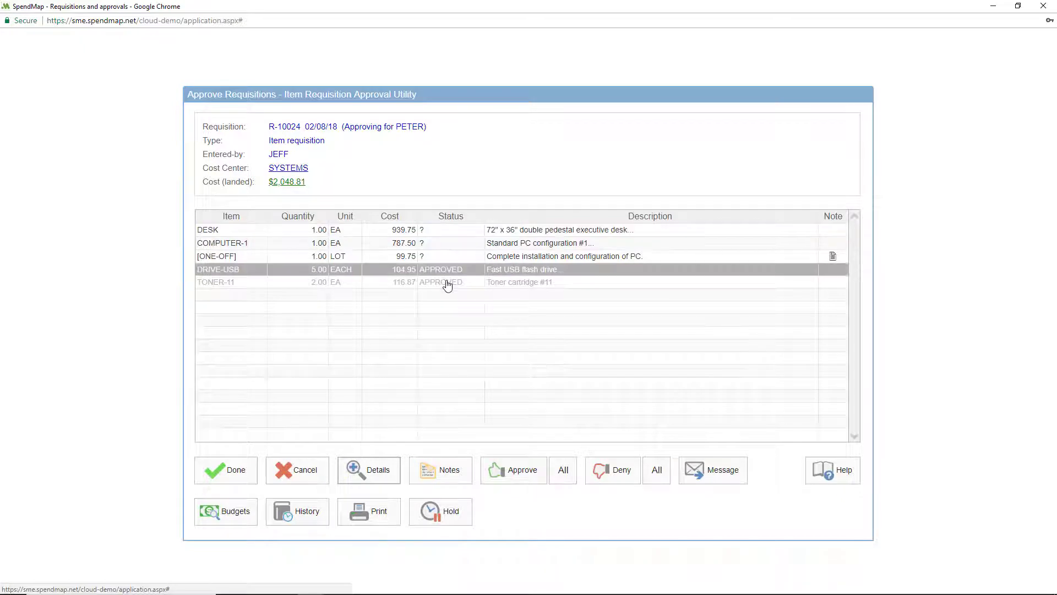
pyautogui.click(448, 284)
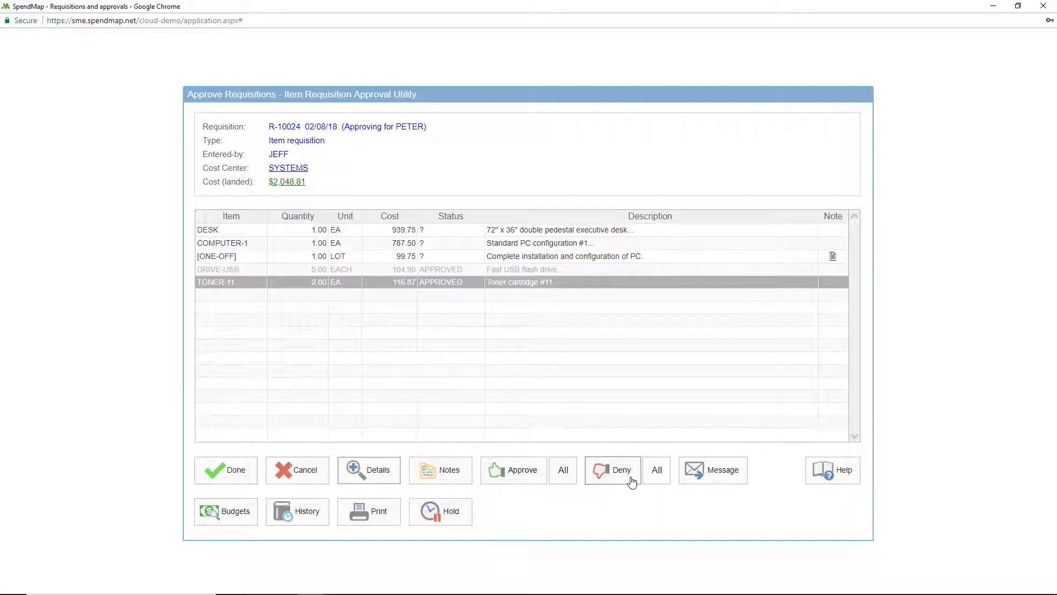
pyautogui.click(562, 484)
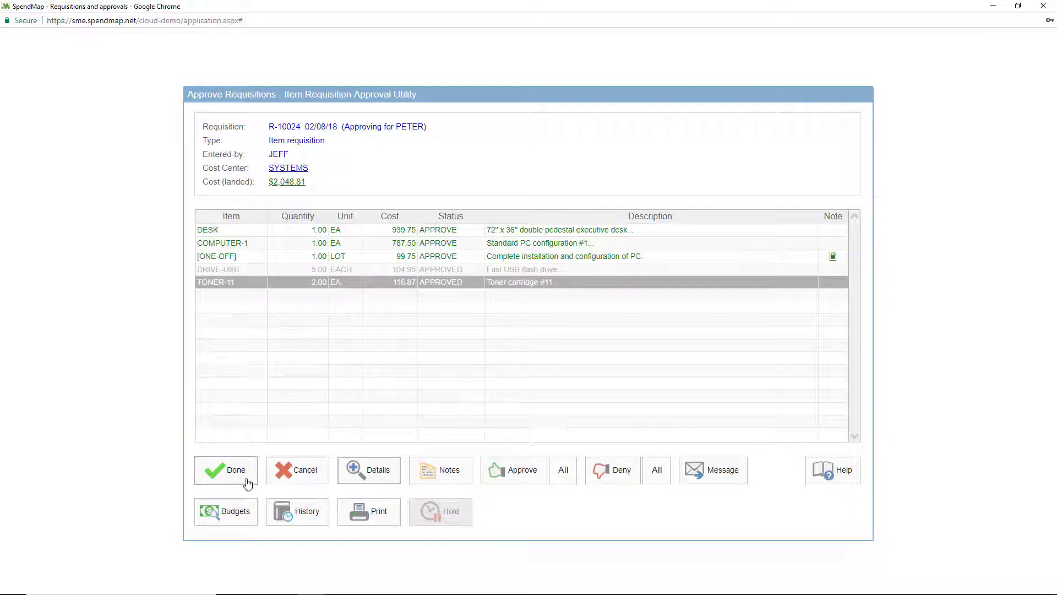
pyautogui.click(243, 525)
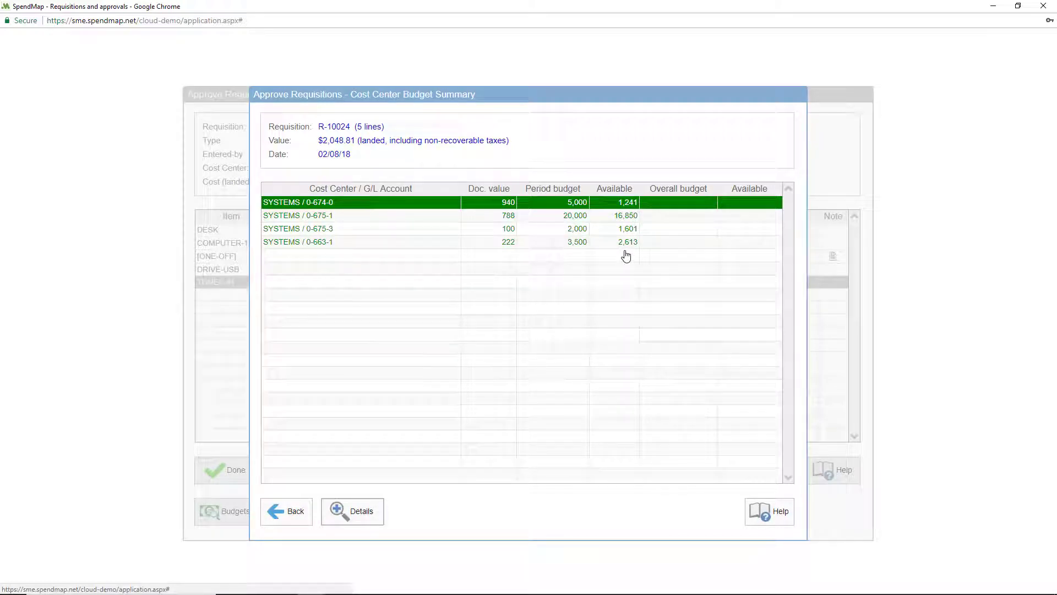
pyautogui.click(333, 219)
pyautogui.click(333, 230)
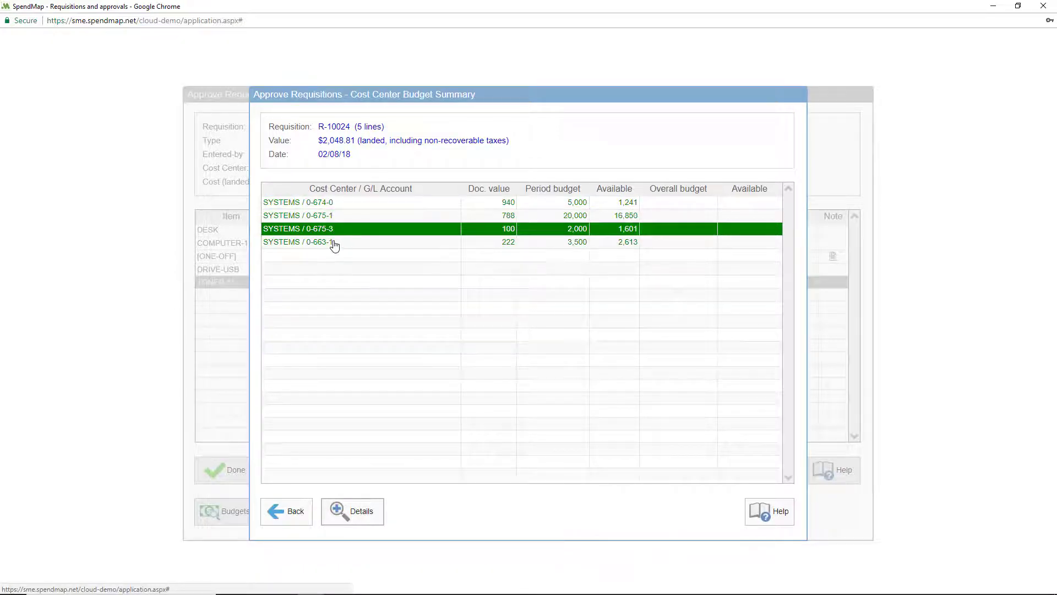
pyautogui.click(334, 244)
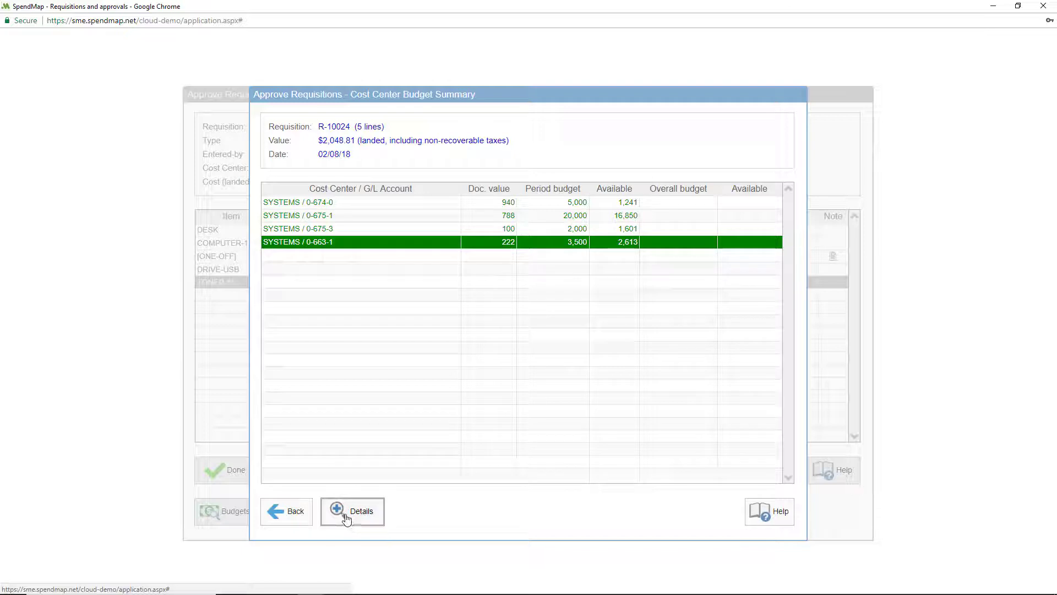
# Step: View the [ONE-OFF] installation line's note without commenting, then open that line's details
pyautogui.click(297, 515)
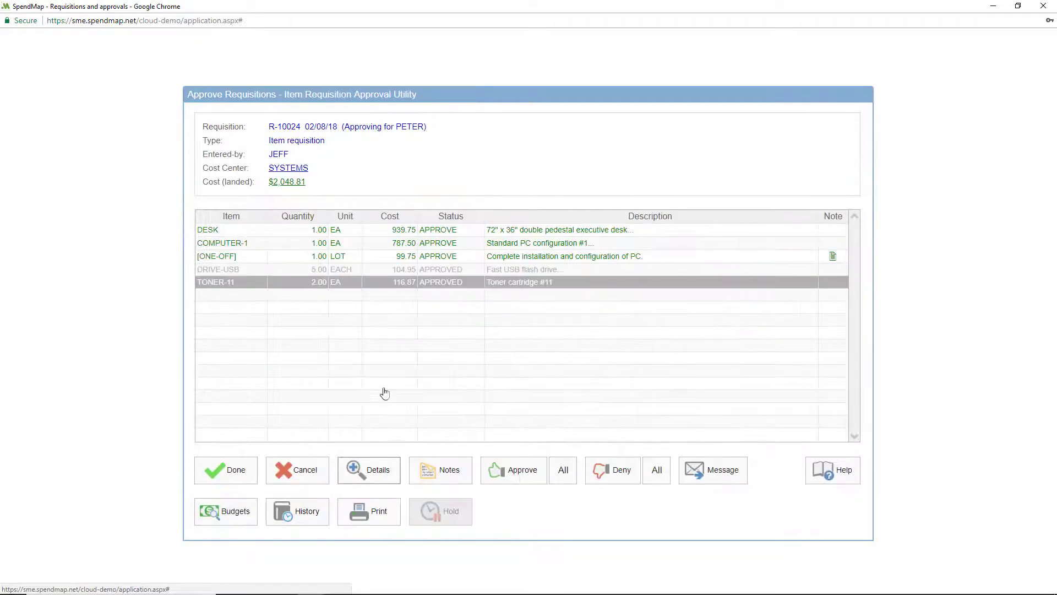
pyautogui.click(601, 257)
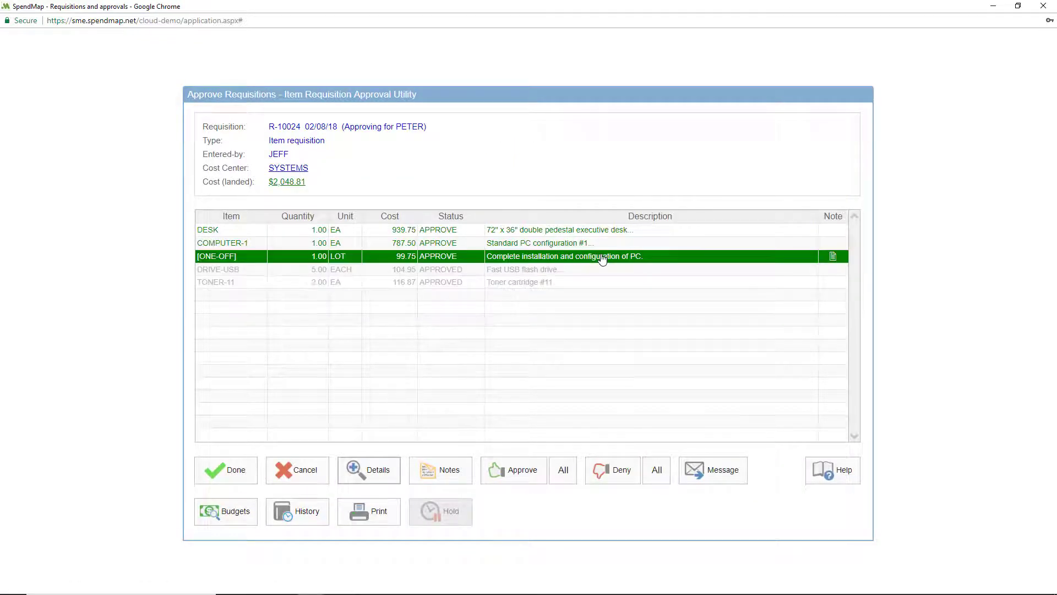
pyautogui.moveTo(829, 257)
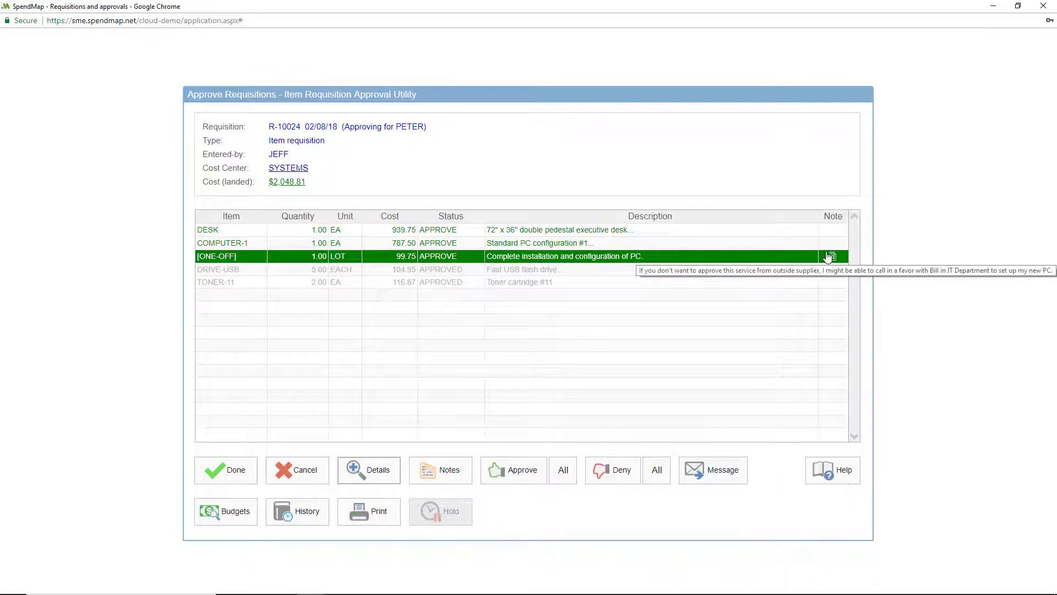
pyautogui.click(445, 478)
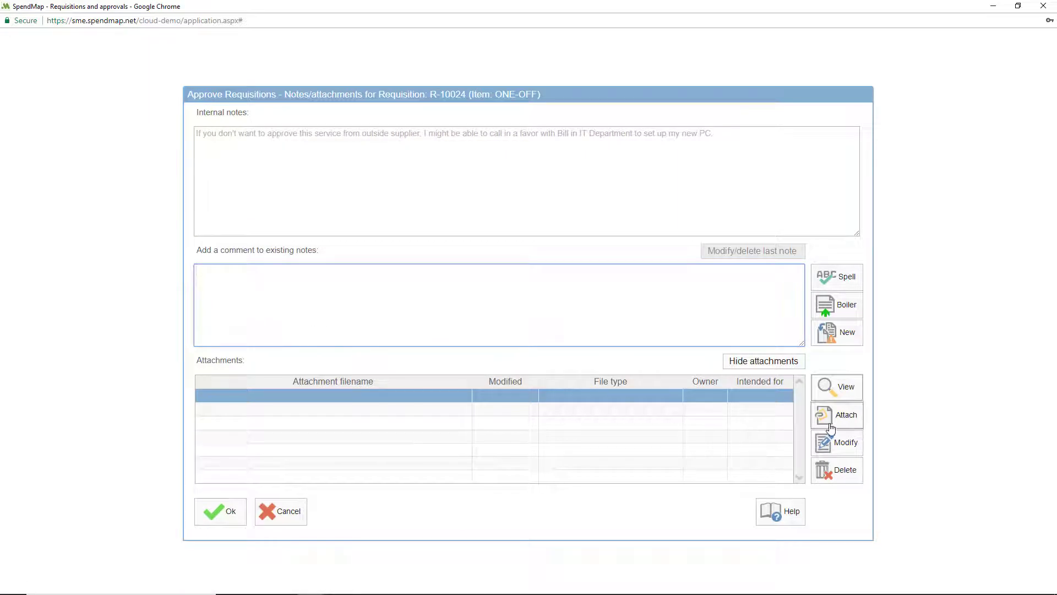
pyautogui.click(236, 514)
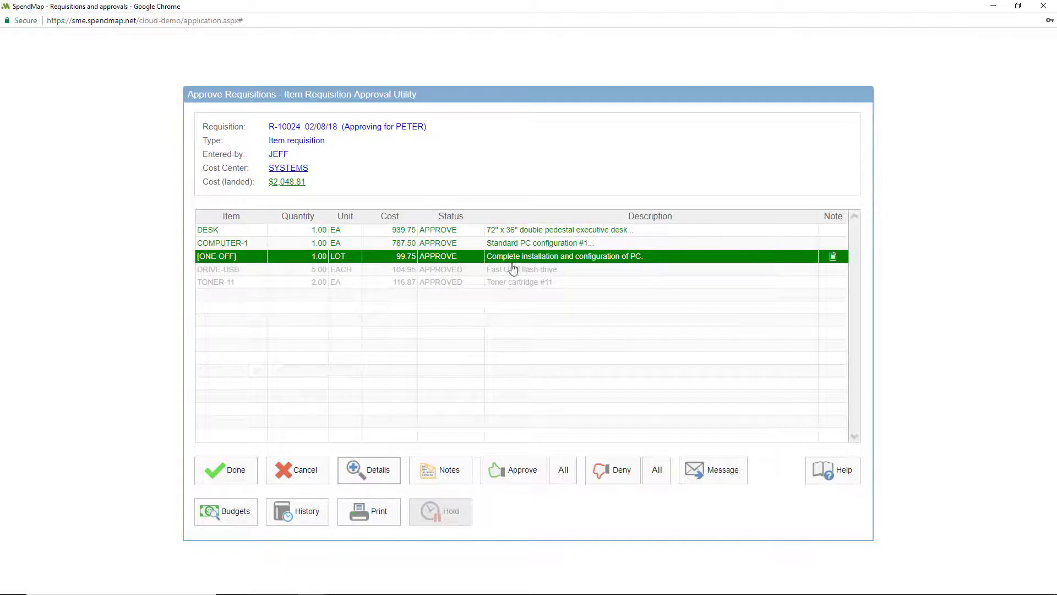
pyautogui.doubleClick(517, 264)
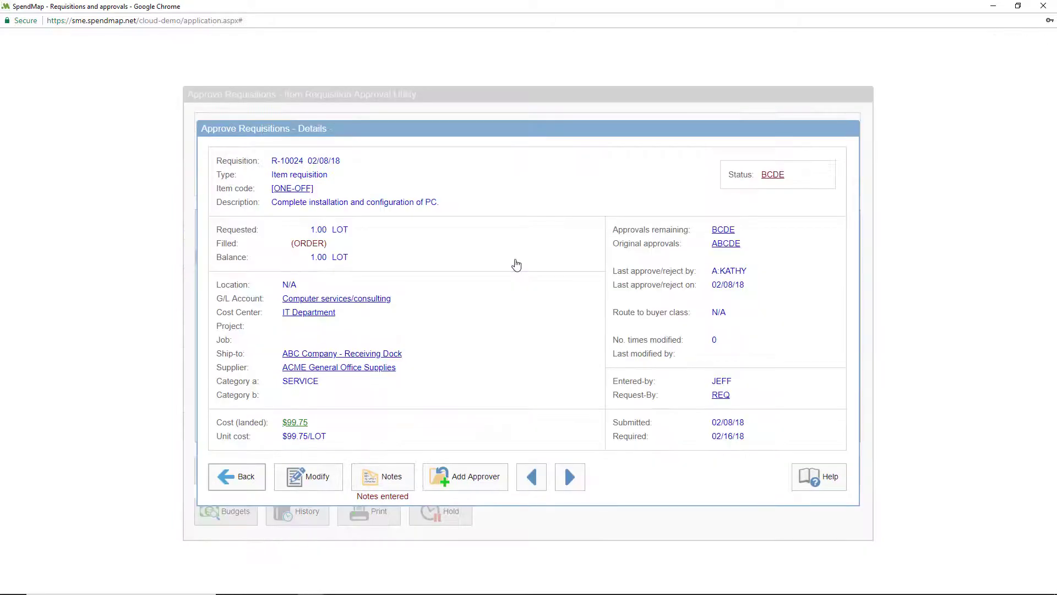
pyautogui.moveTo(352, 307)
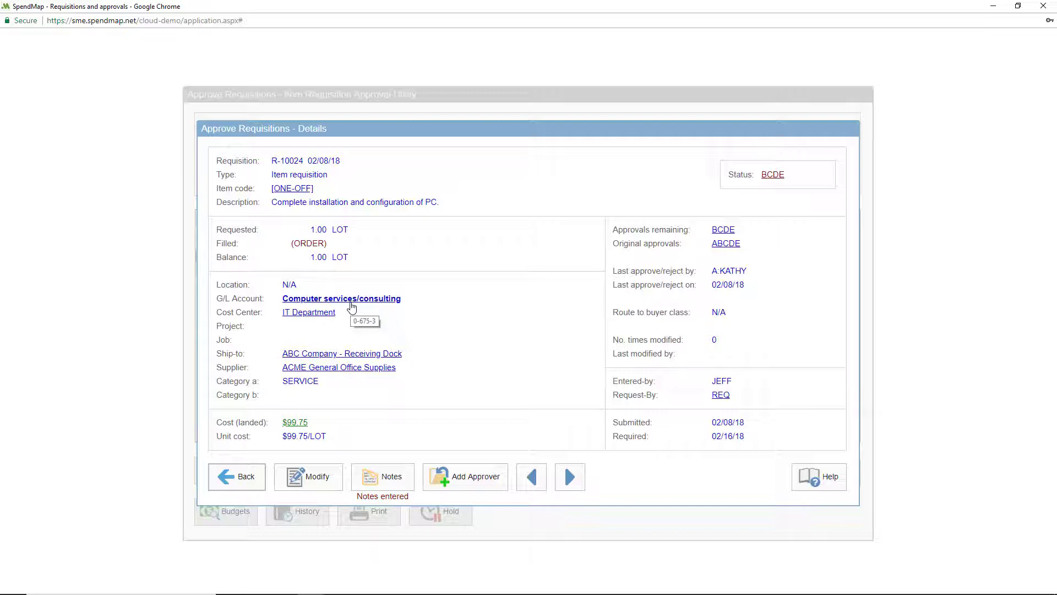
# Step: Modify R-10024 and open line 3 to edit its supplier
pyautogui.click(323, 482)
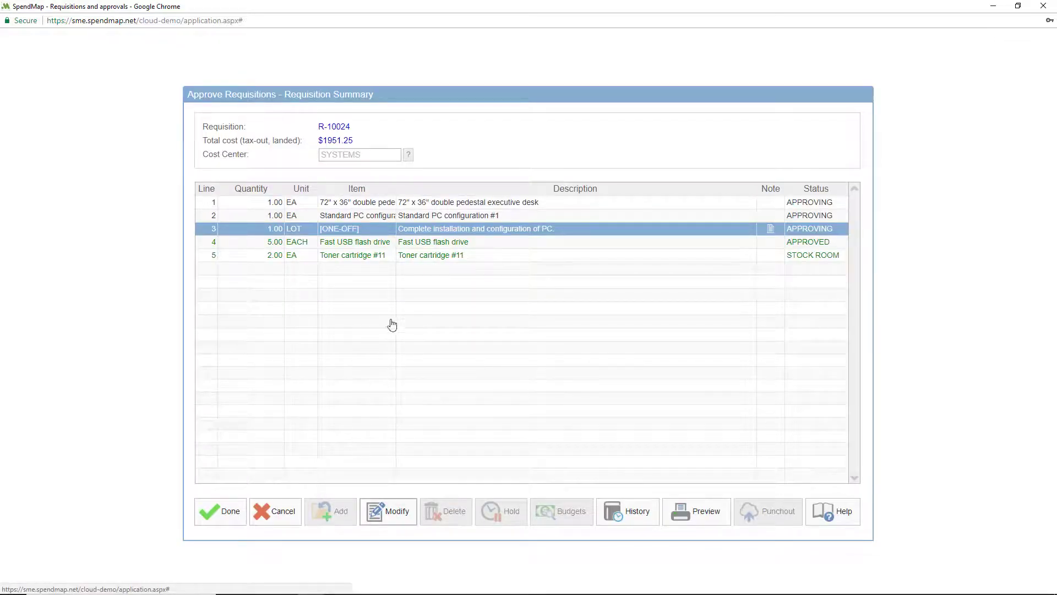
pyautogui.doubleClick(383, 231)
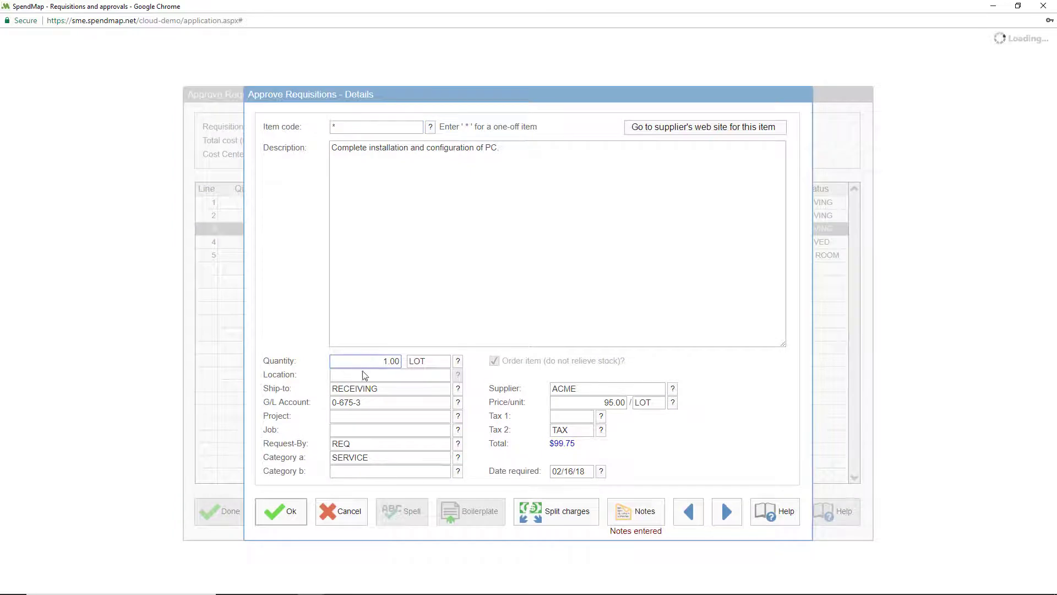
pyautogui.click(569, 388)
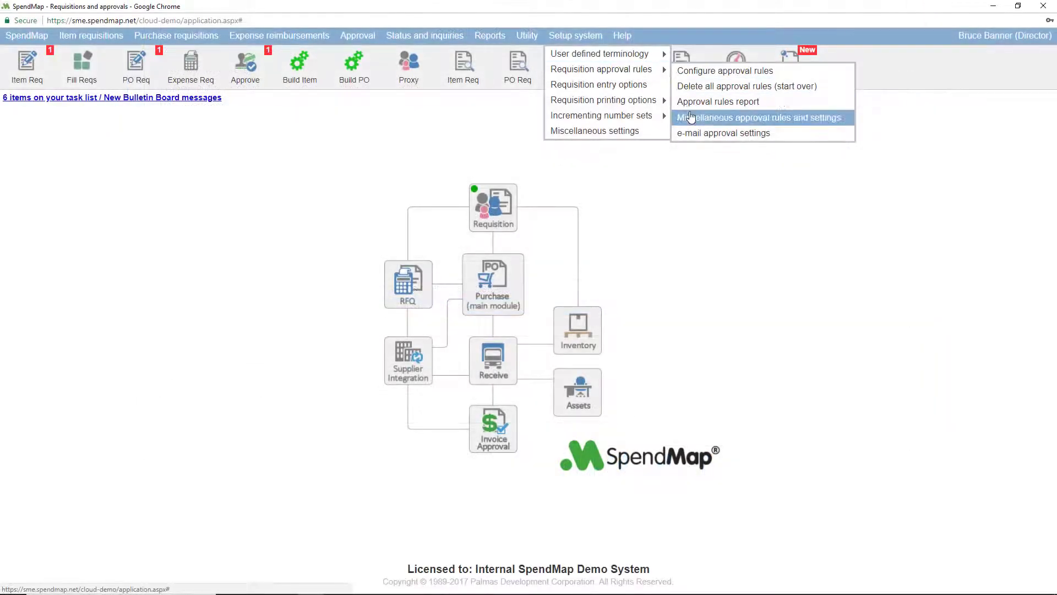
# Step: Enable 'Reset approvals if requisition is modified' and open 'Fields to consider as modifications'
pyautogui.click(789, 127)
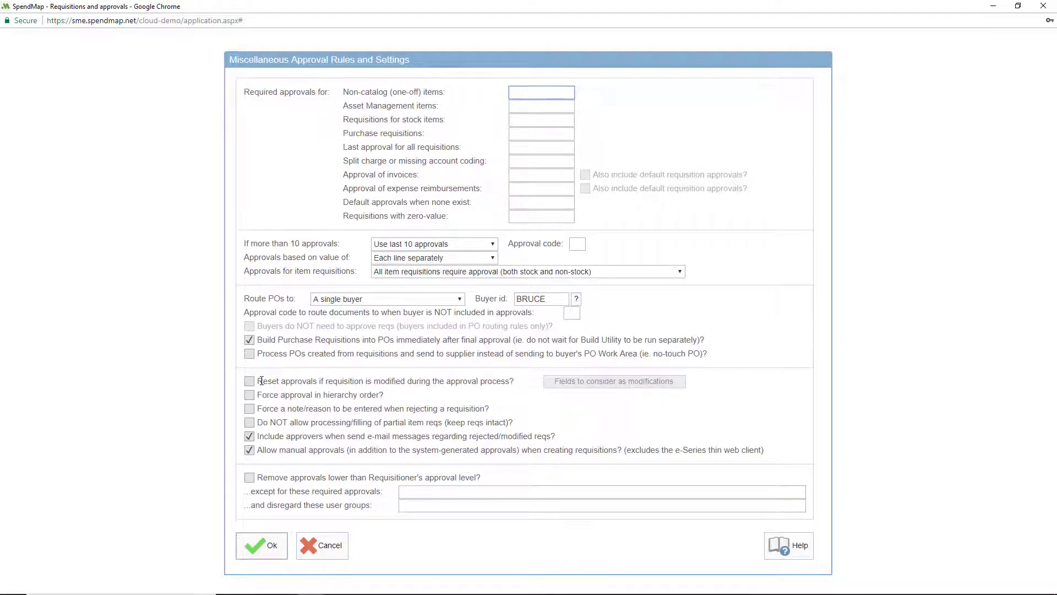
pyautogui.click(249, 381)
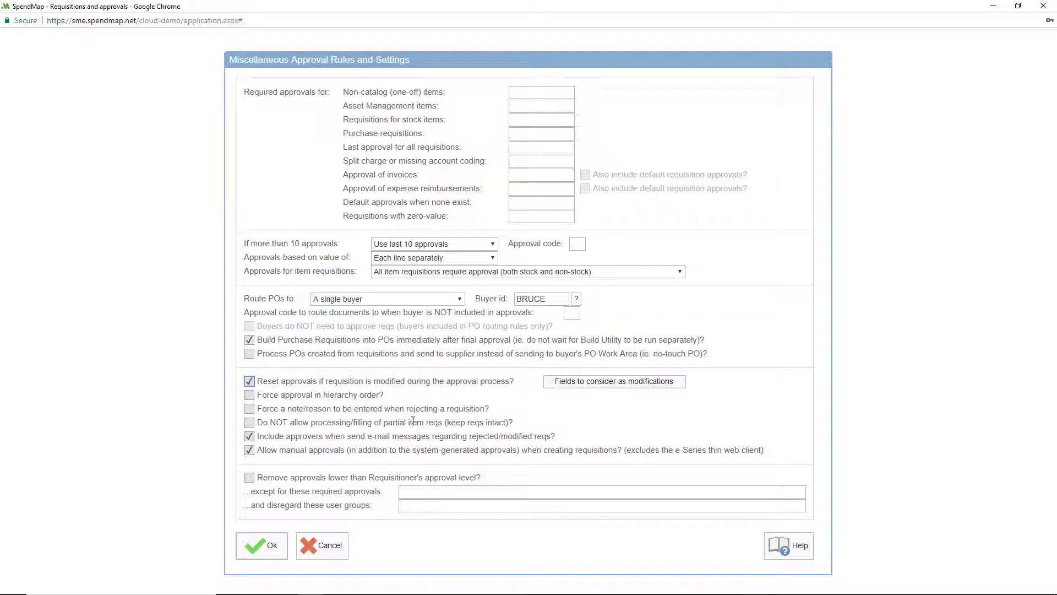
pyautogui.click(605, 382)
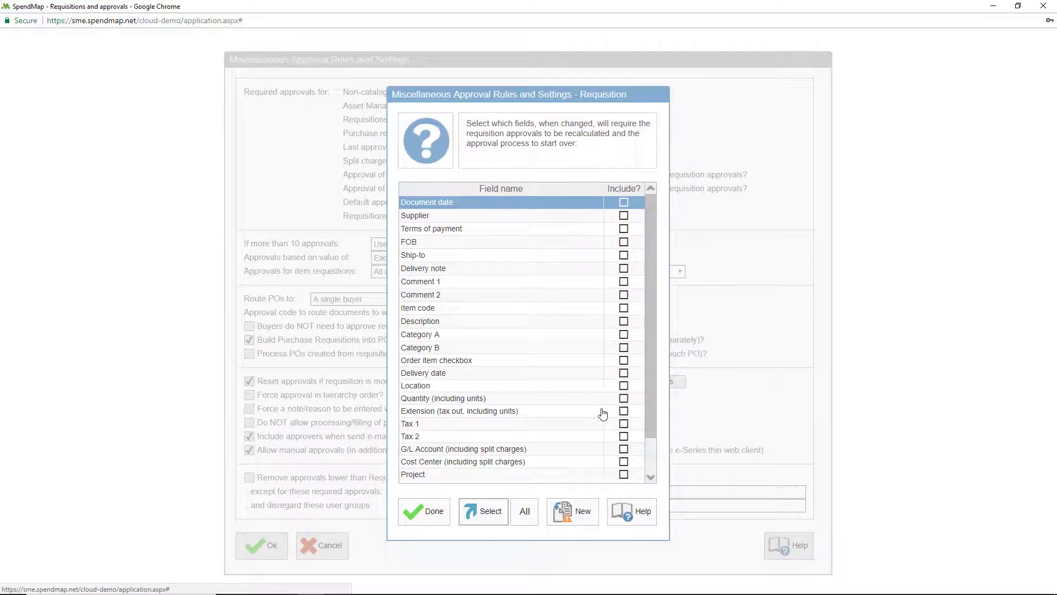
# Step: Tick Include? for Extension, Tax 1, Tax 2, G/L Account and Cost Center
pyautogui.click(623, 412)
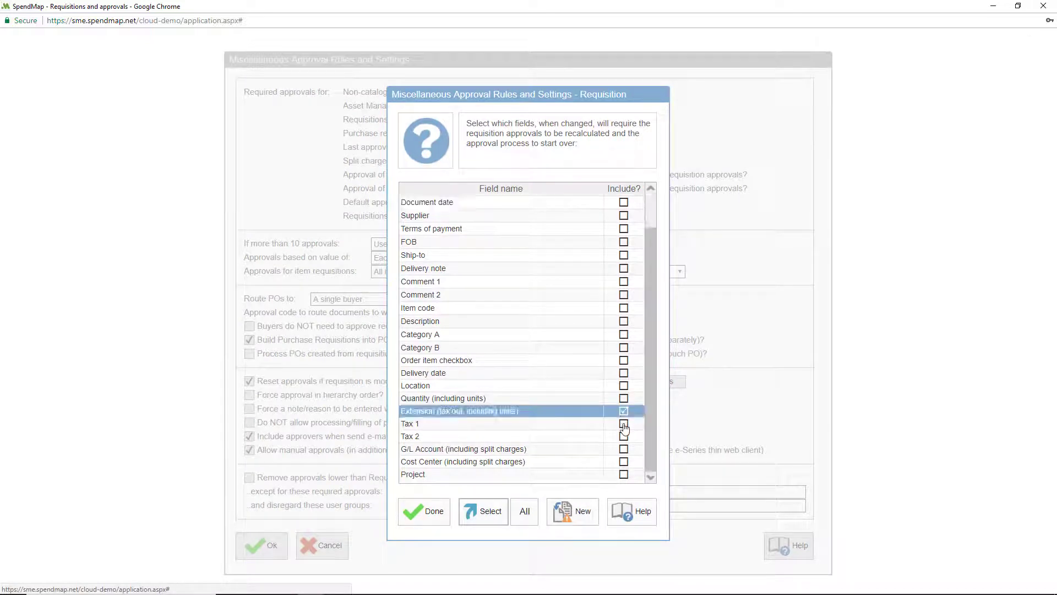
pyautogui.click(623, 424)
pyautogui.click(623, 437)
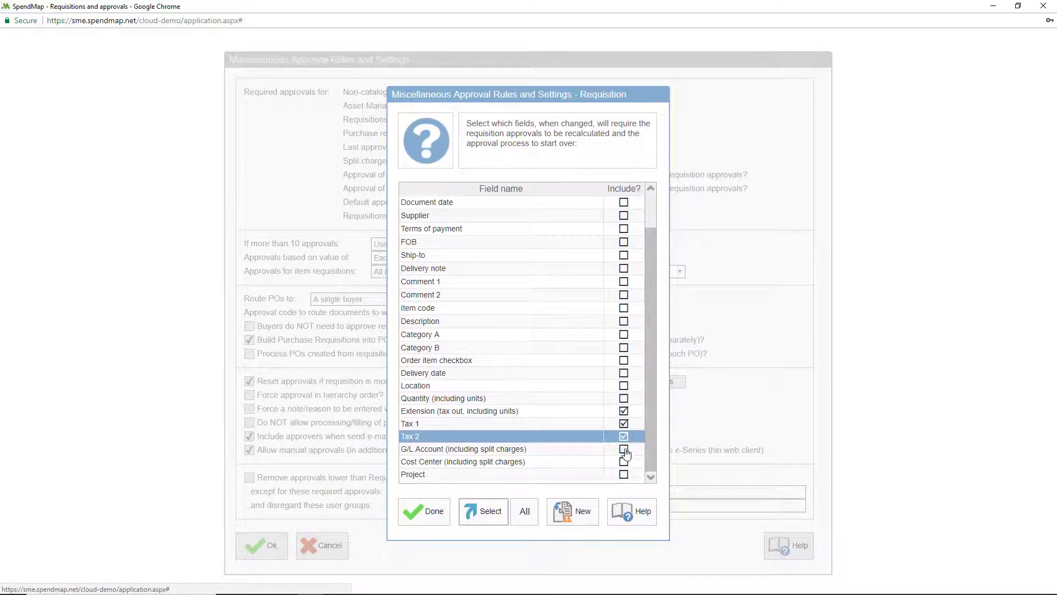
pyautogui.click(624, 449)
pyautogui.click(623, 462)
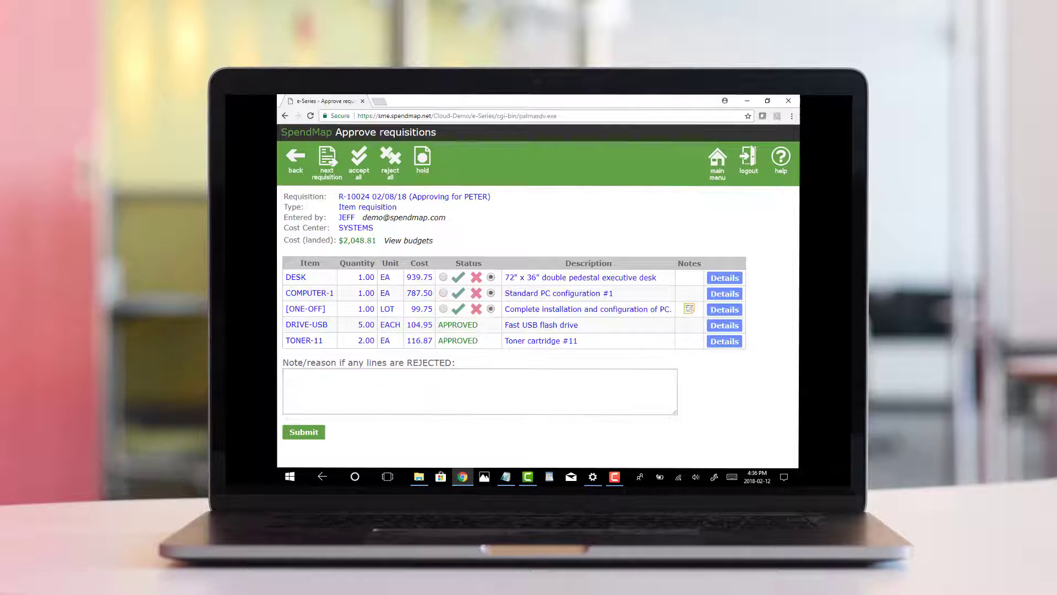
# Step: Enter a rejection note and submit R-10024's line decisions
pyautogui.click(479, 391)
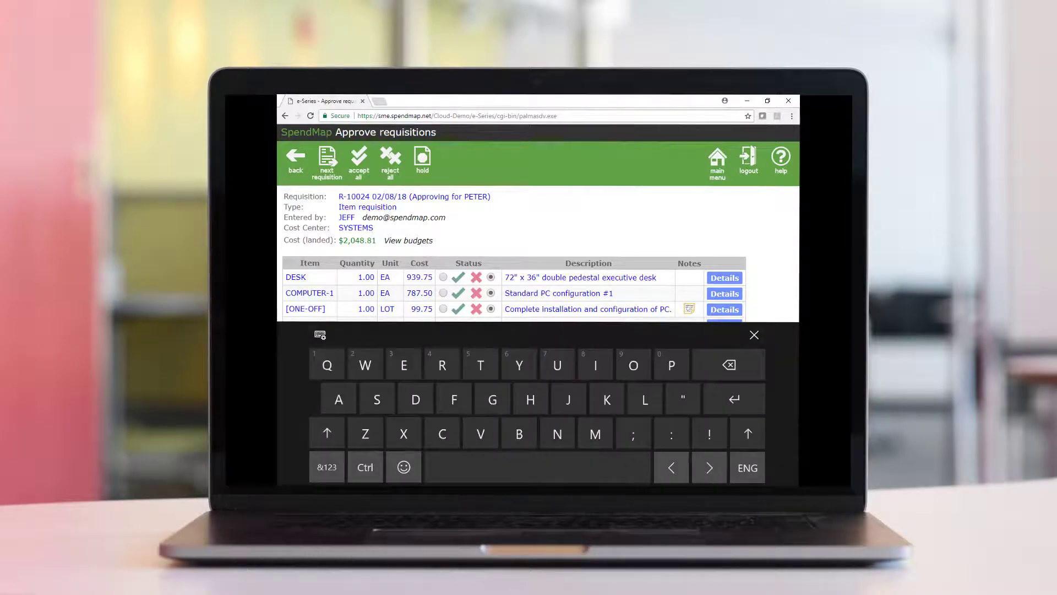
pyautogui.write('Srli')
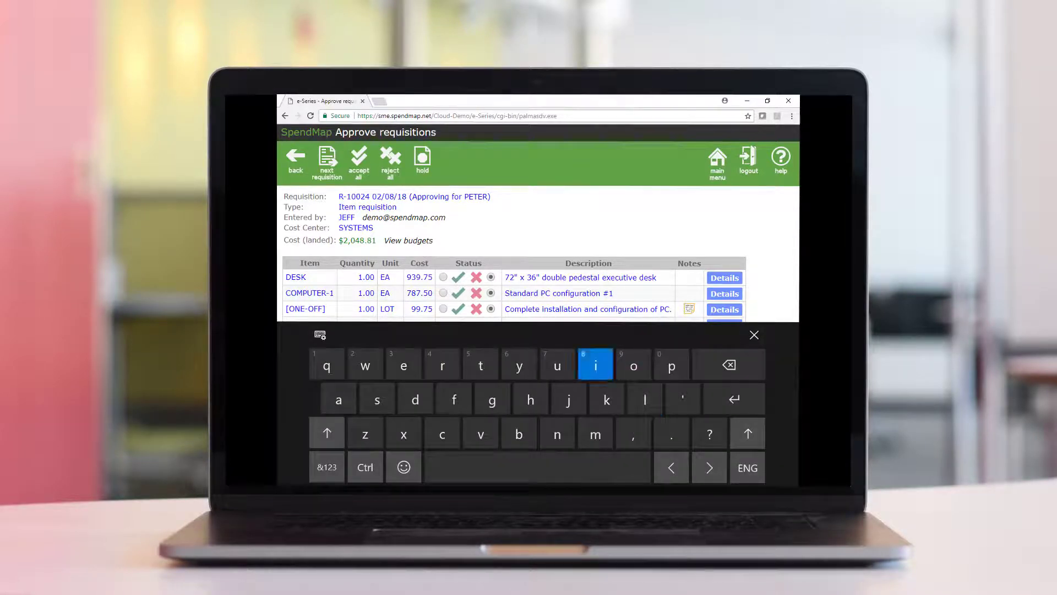
pyautogui.write('e')
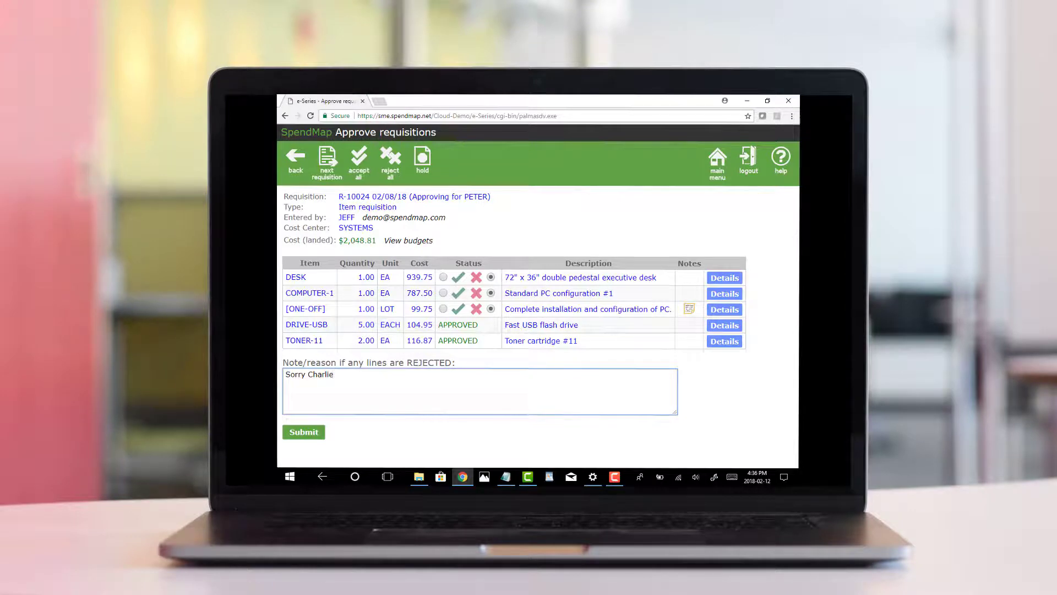
pyautogui.click(303, 432)
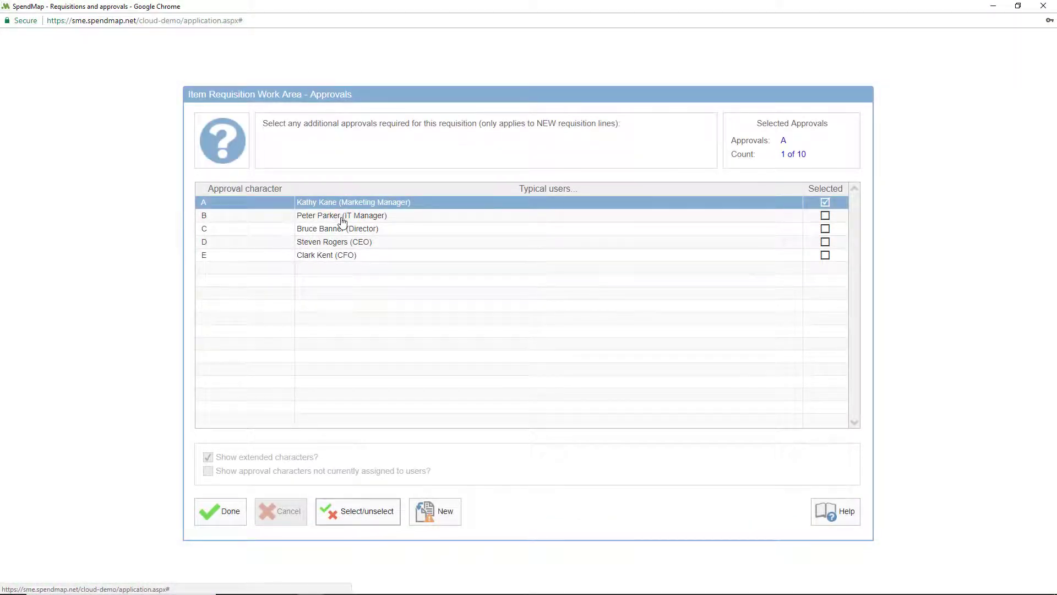
# Step: Add approval level B to the requisition
pyautogui.click(343, 221)
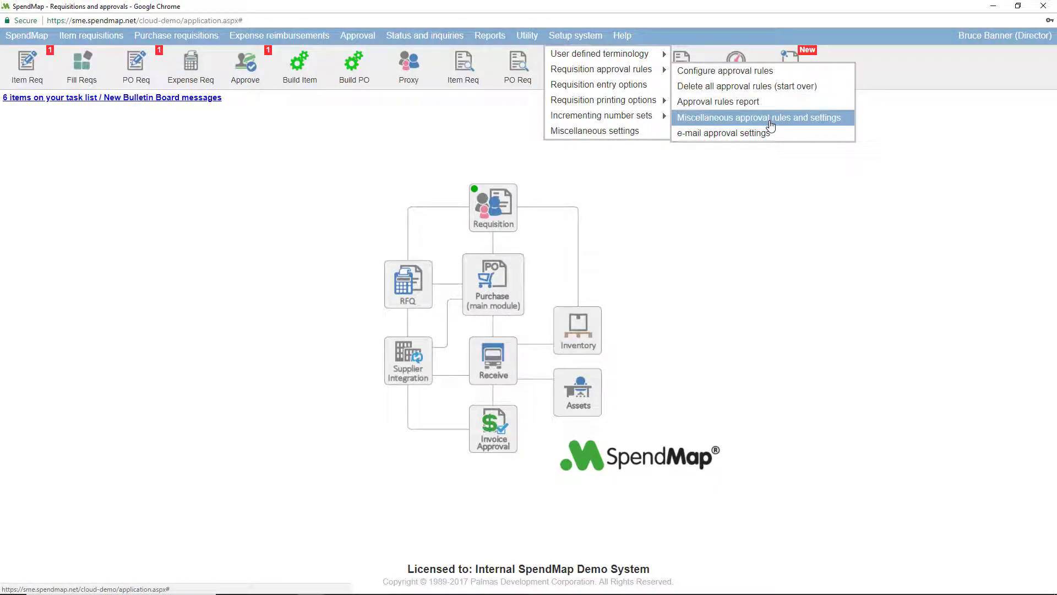
# Step: Open the approval rules configuration and pick MARKETING as the rule's Cost Center from the lookup
pyautogui.click(777, 74)
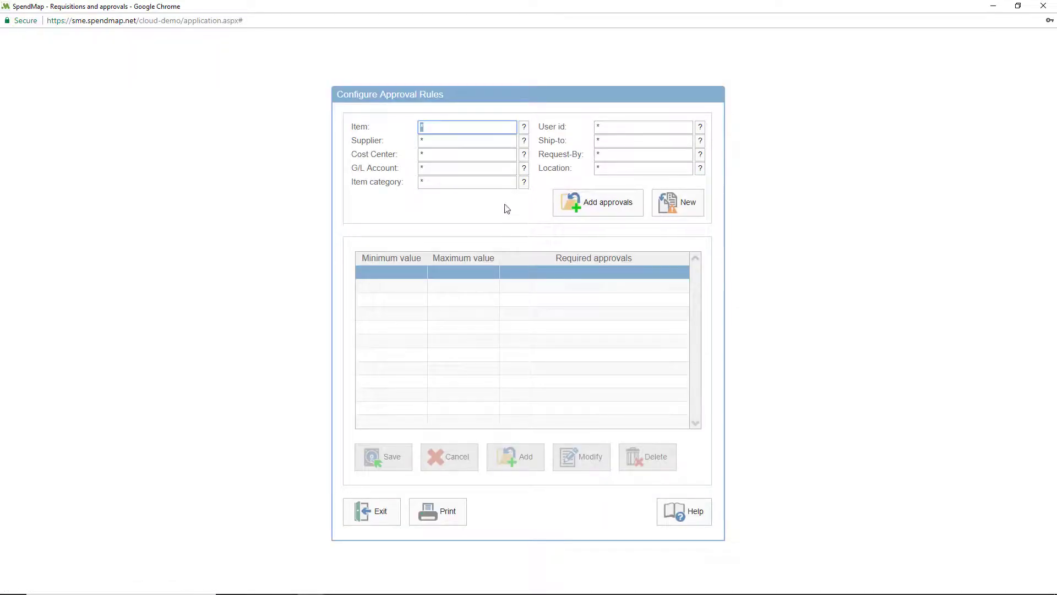
pyautogui.click(440, 146)
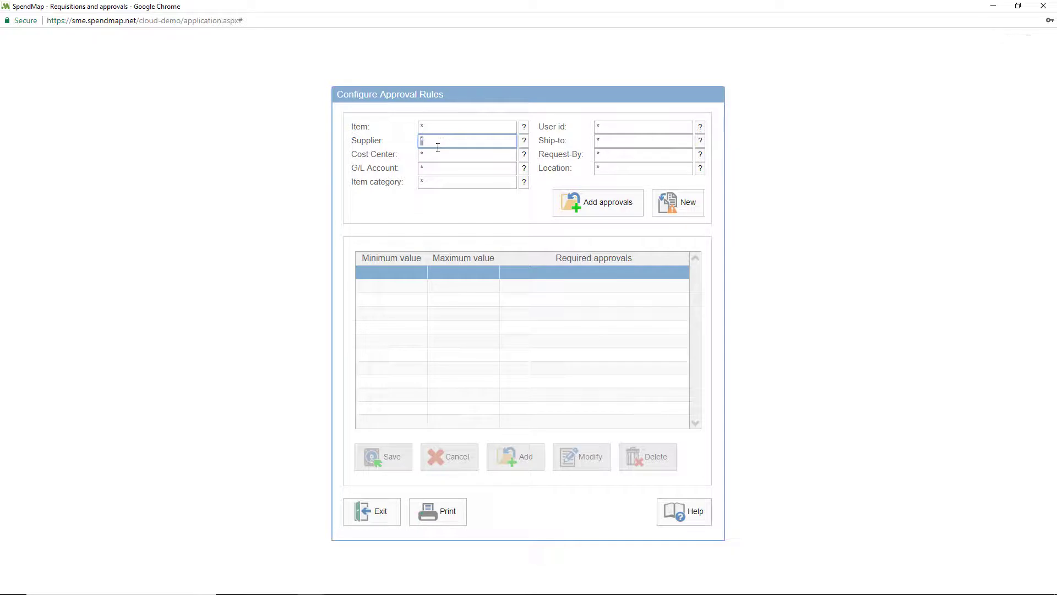
pyautogui.click(435, 152)
pyautogui.click(433, 167)
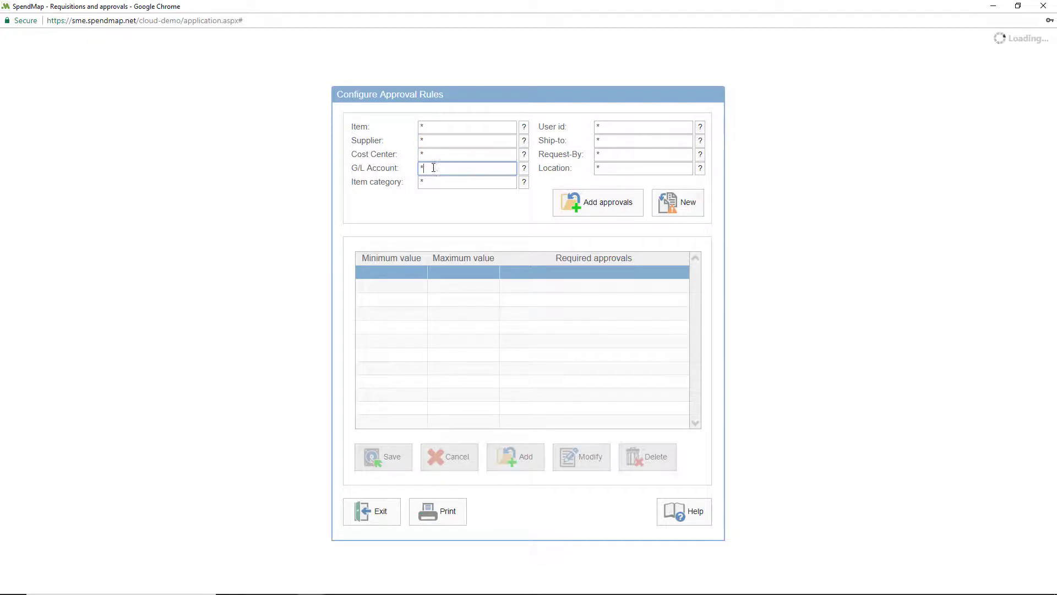
pyautogui.click(464, 155)
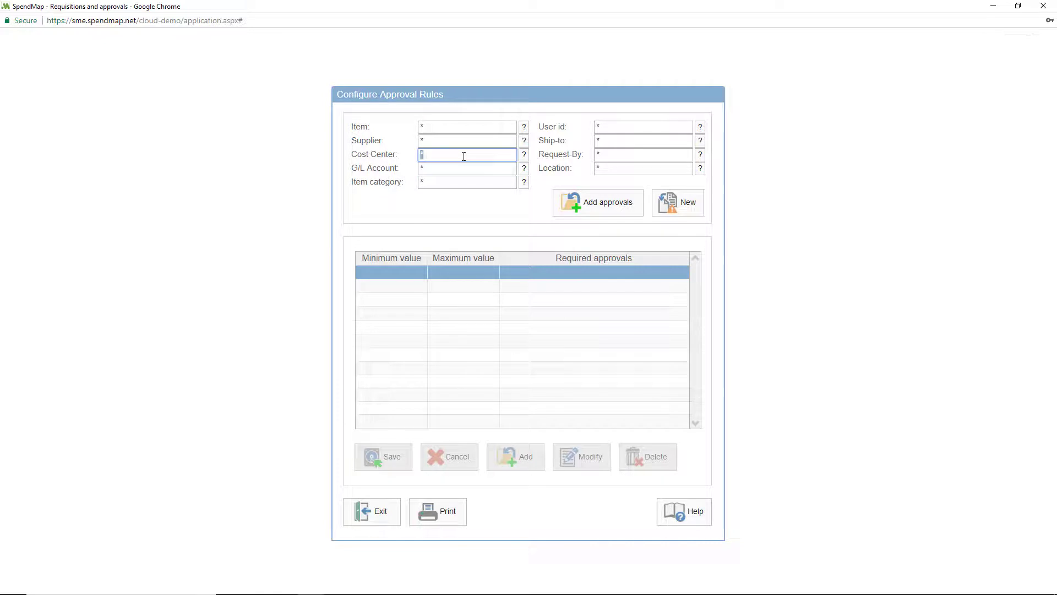
pyautogui.click(523, 158)
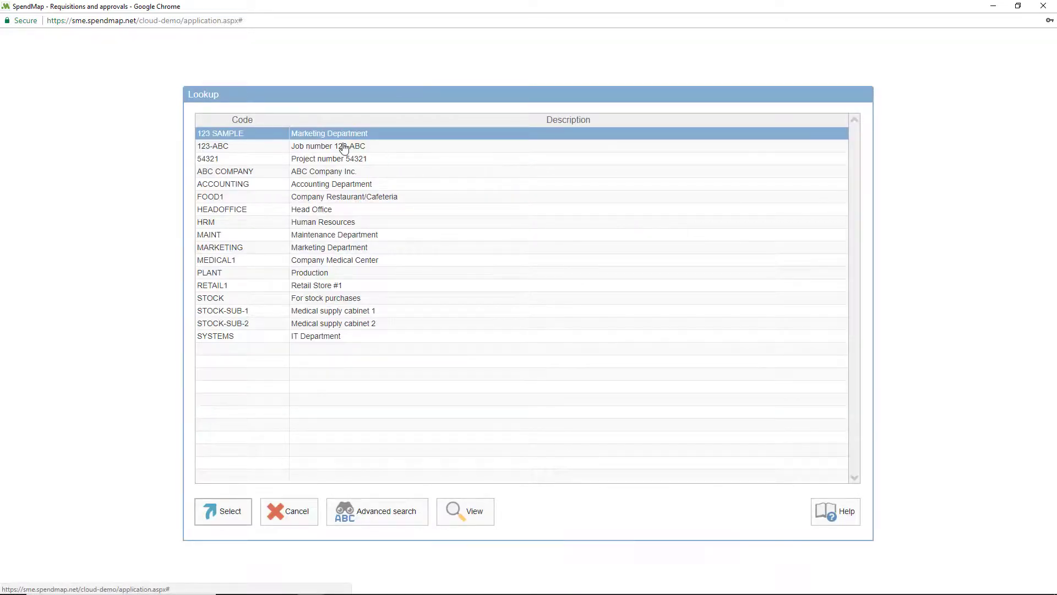
pyautogui.click(343, 147)
pyautogui.click(343, 162)
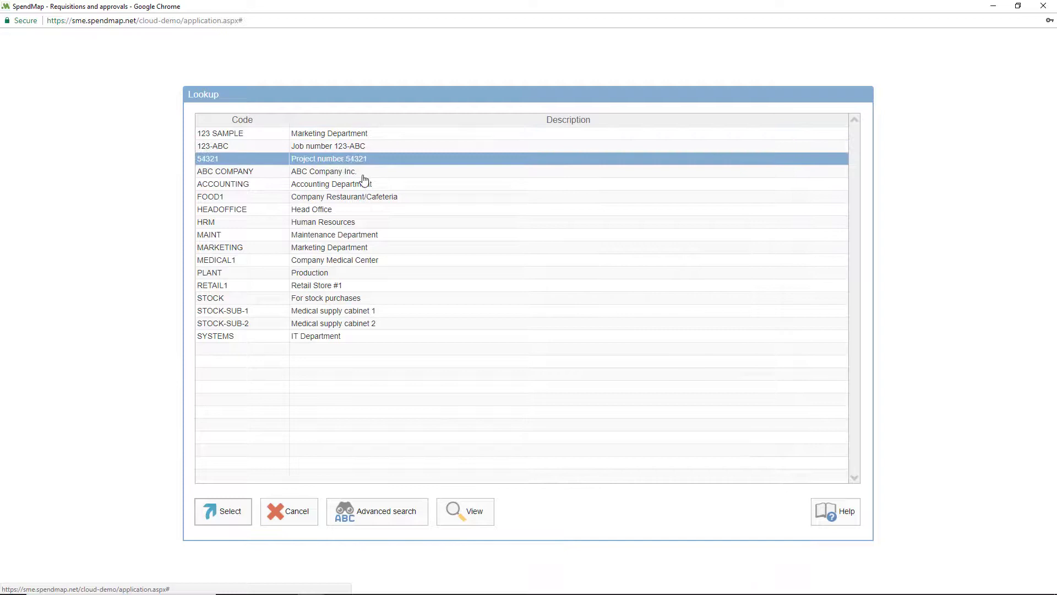
pyautogui.click(348, 251)
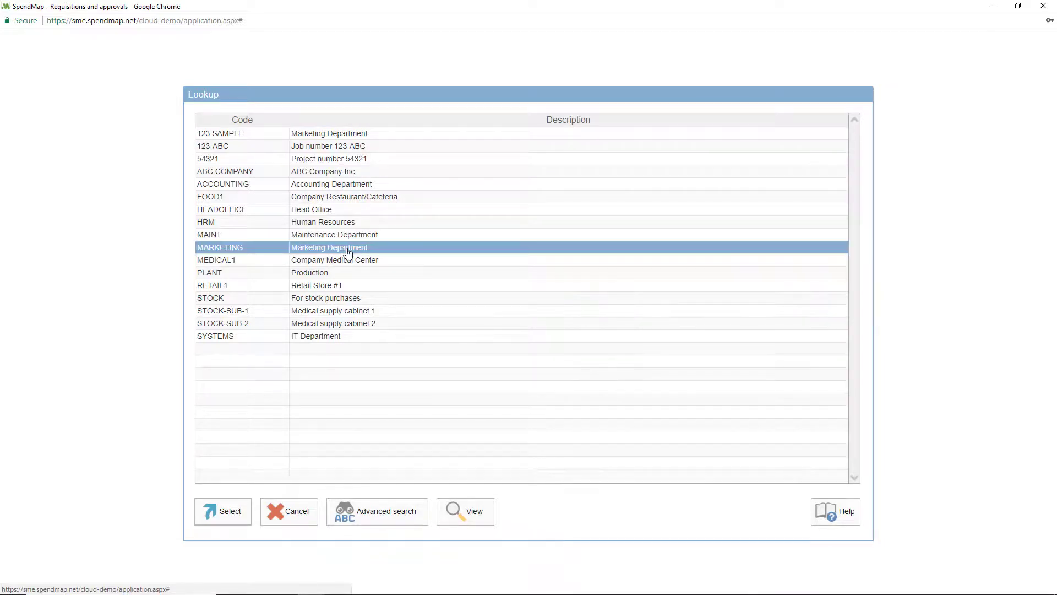
pyautogui.doubleClick(348, 250)
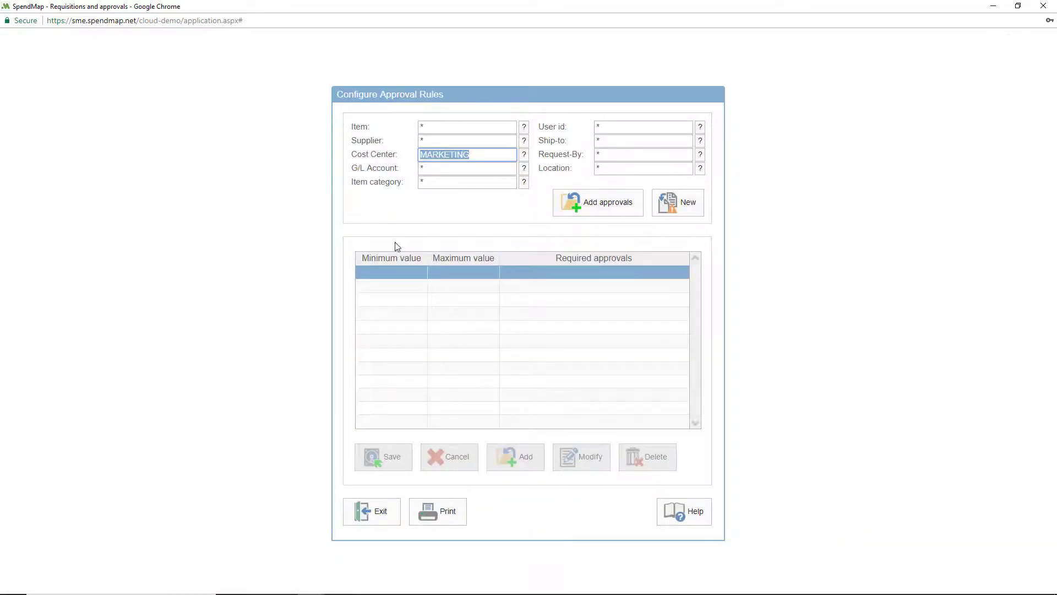
# Step: Add a 500 to 10000 value range to the MARKETING rule, requiring approval levels B and C
pyautogui.click(573, 213)
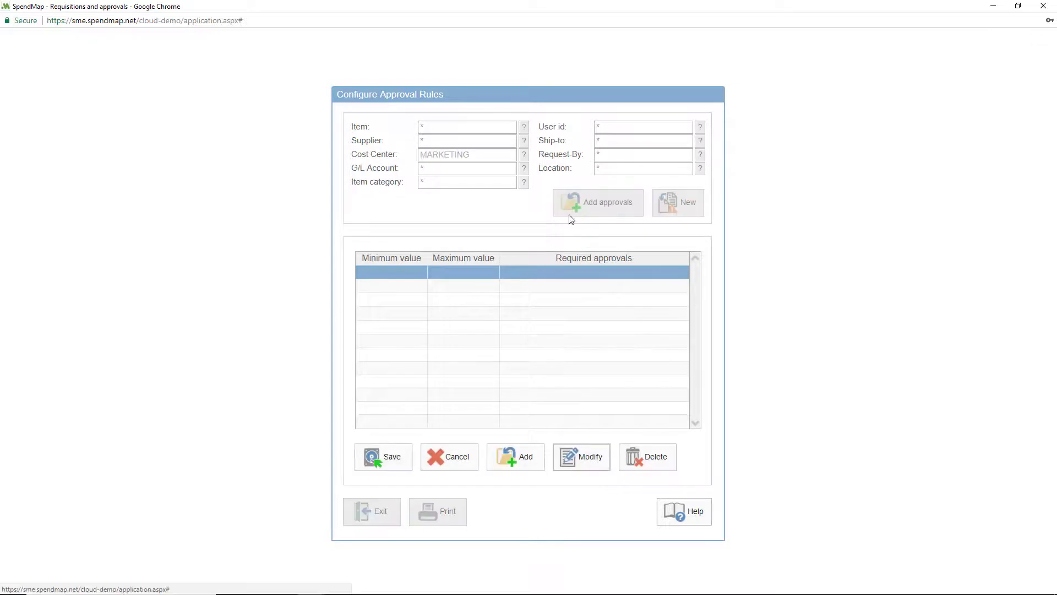
pyautogui.click(524, 462)
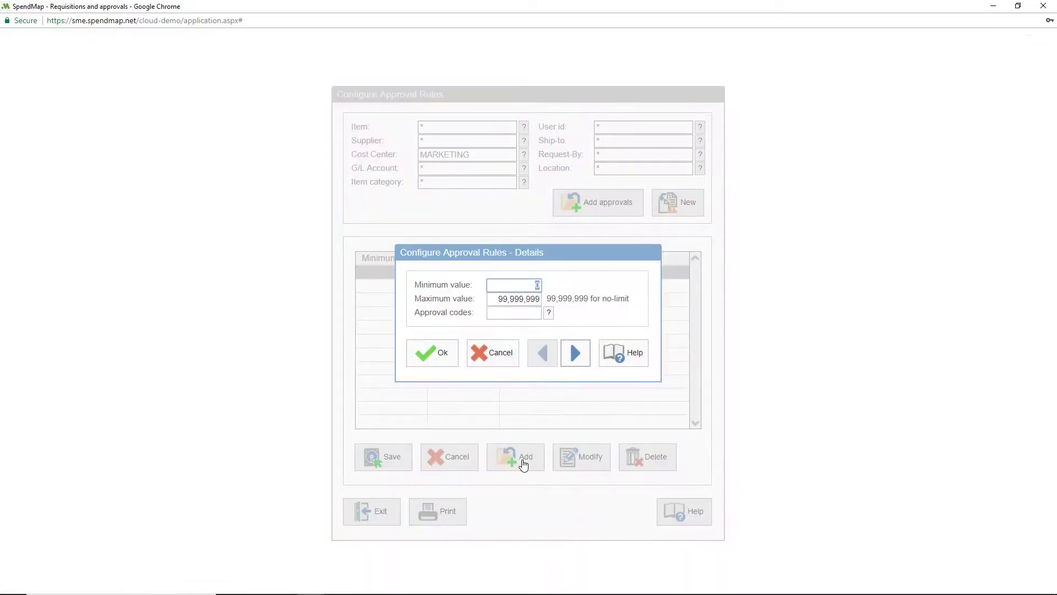
pyautogui.write('500')
pyautogui.press('Tab')
pyautogui.write('10000')
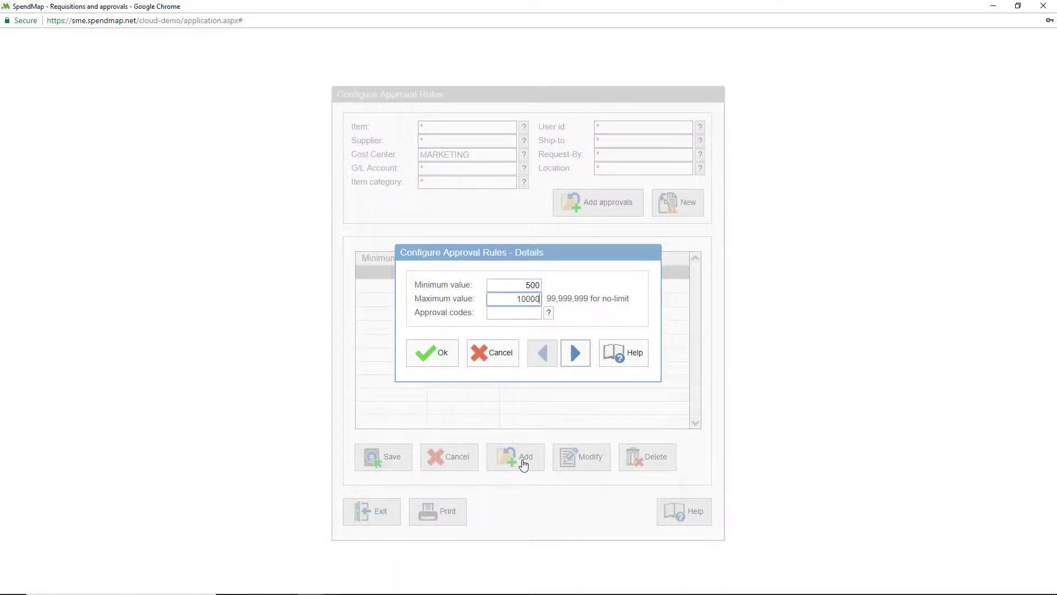
pyautogui.click(549, 313)
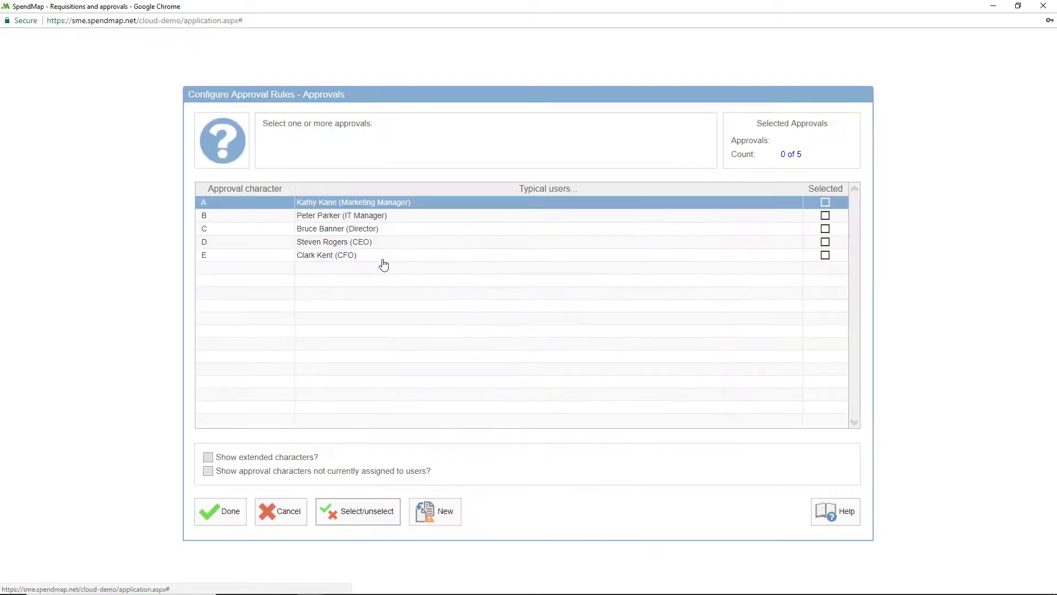
pyautogui.click(340, 216)
pyautogui.click(340, 228)
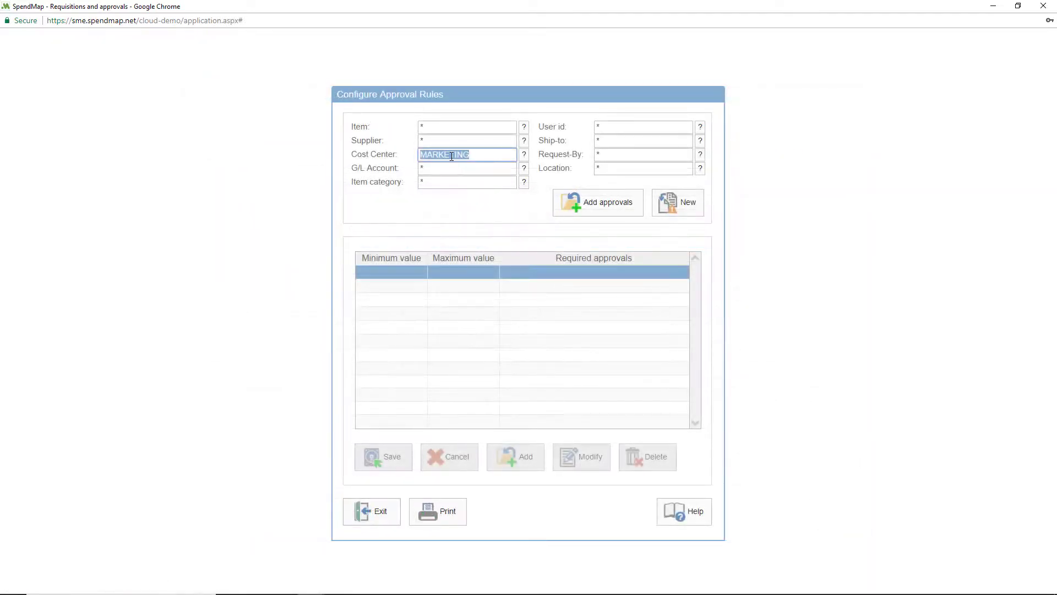
# Step: Set the rule's Item category to COMPUTER from the lookup
pyautogui.click(449, 181)
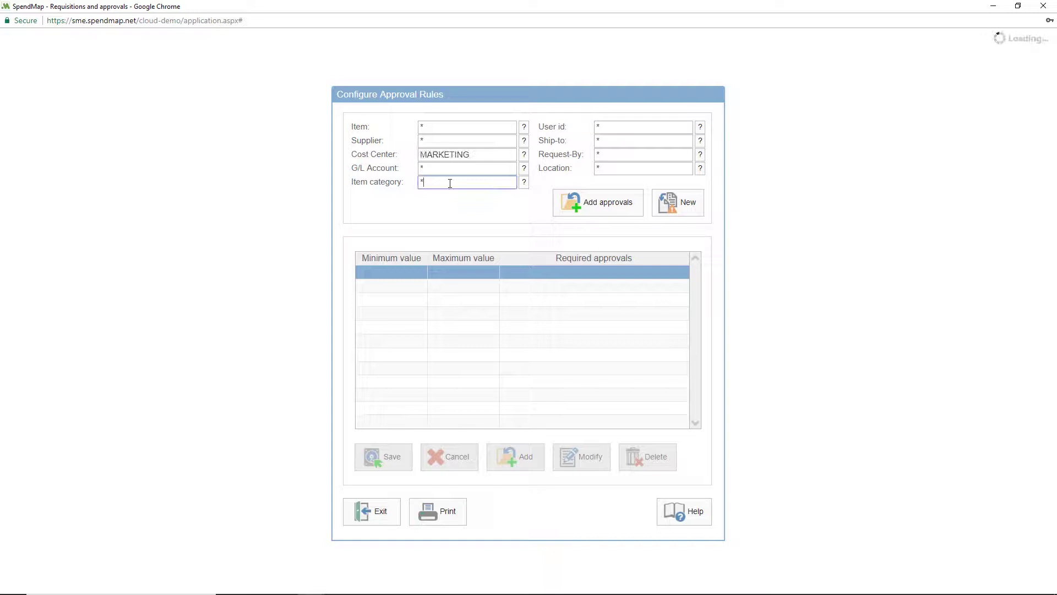
pyautogui.click(523, 182)
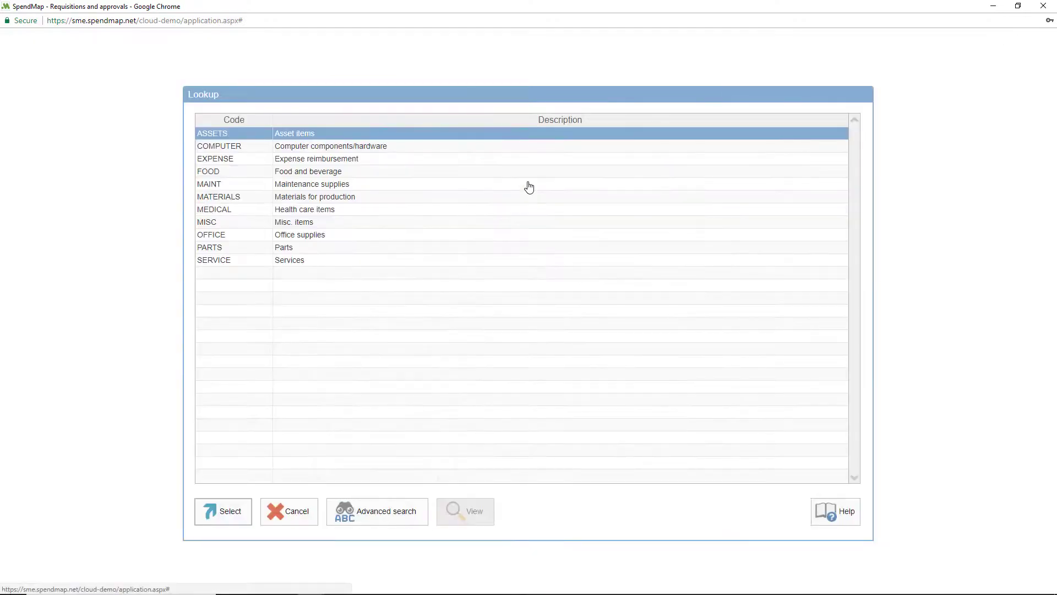
pyautogui.click(269, 149)
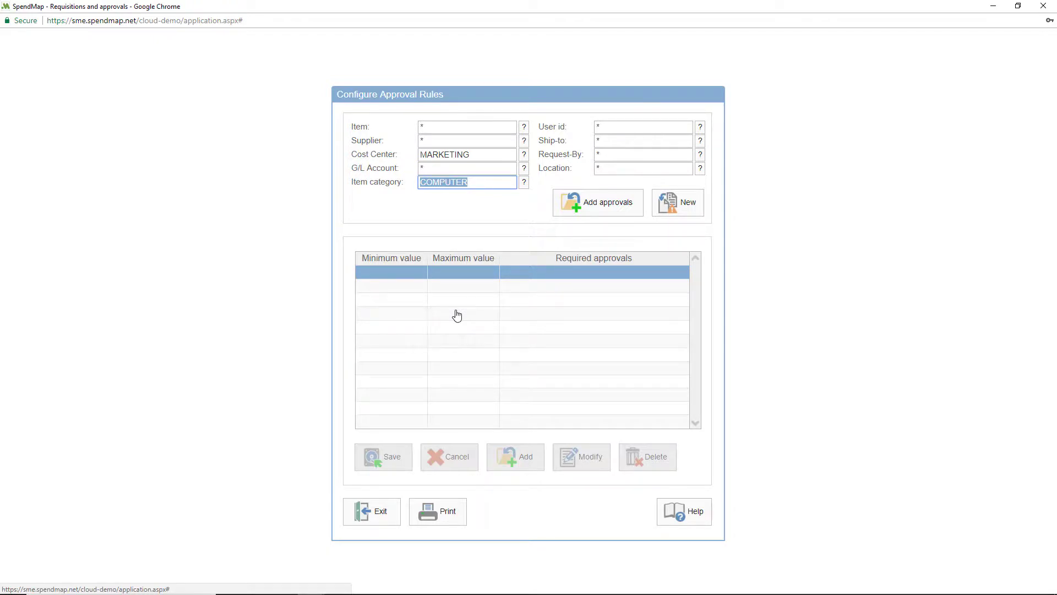
# Step: Clear the form and start a new rule with supplier ACME and G/L account 0-674-0
pyautogui.click(677, 204)
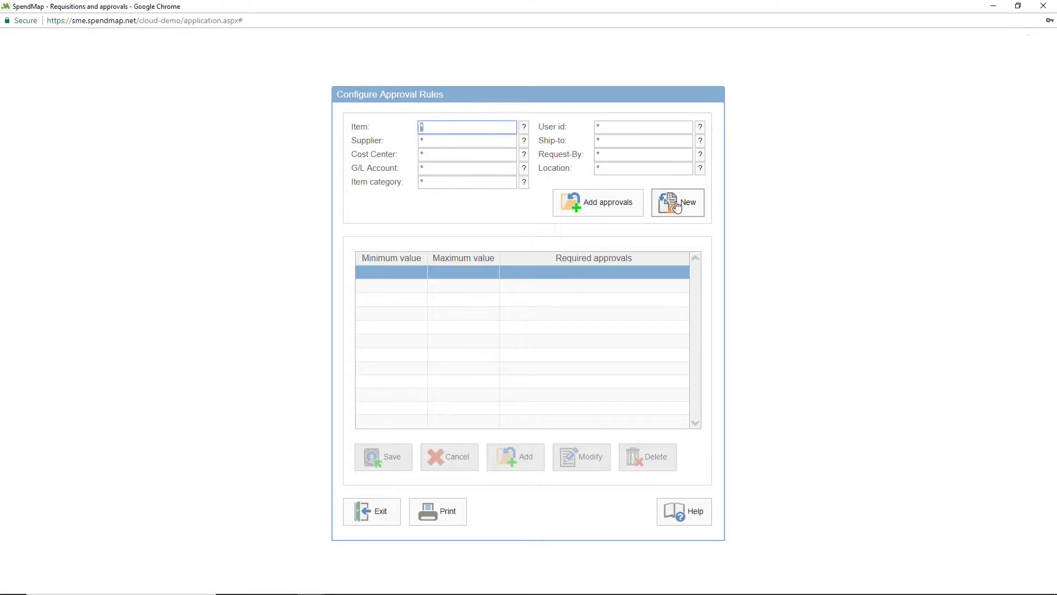
pyautogui.click(524, 141)
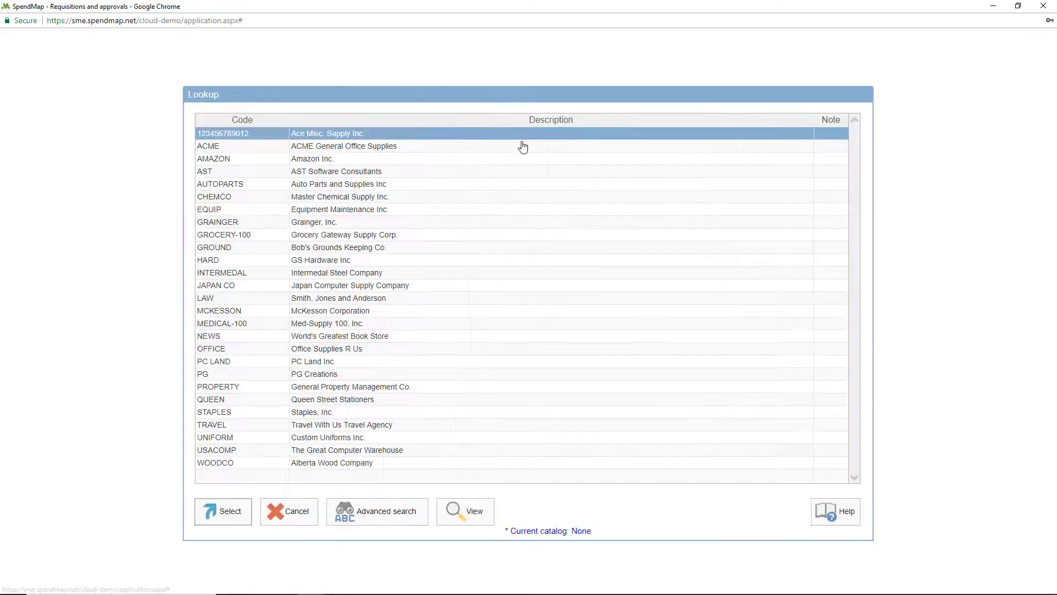
pyautogui.click(329, 147)
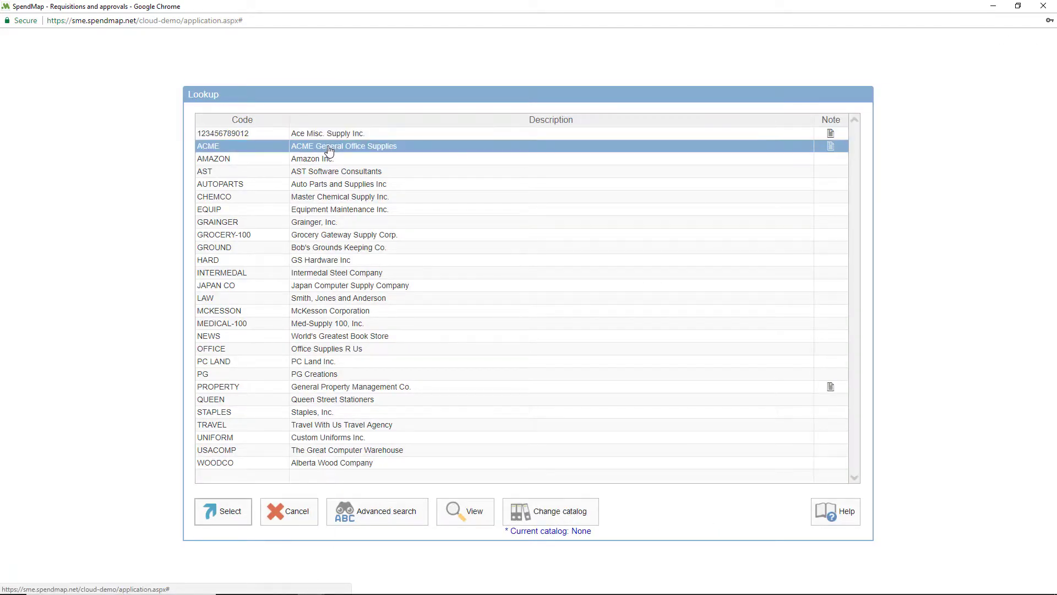
pyautogui.doubleClick(330, 150)
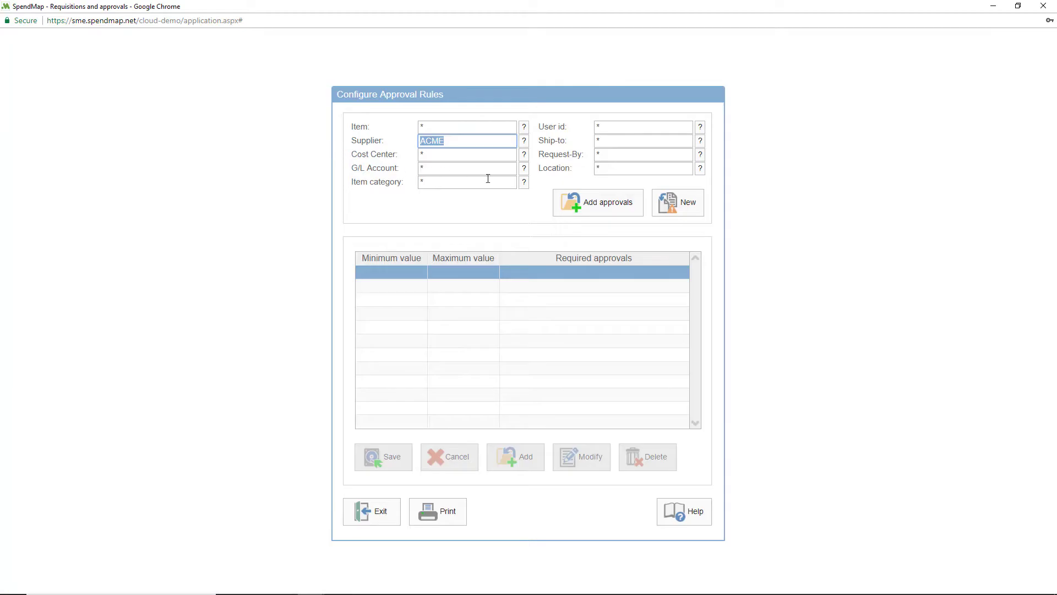
pyautogui.click(524, 169)
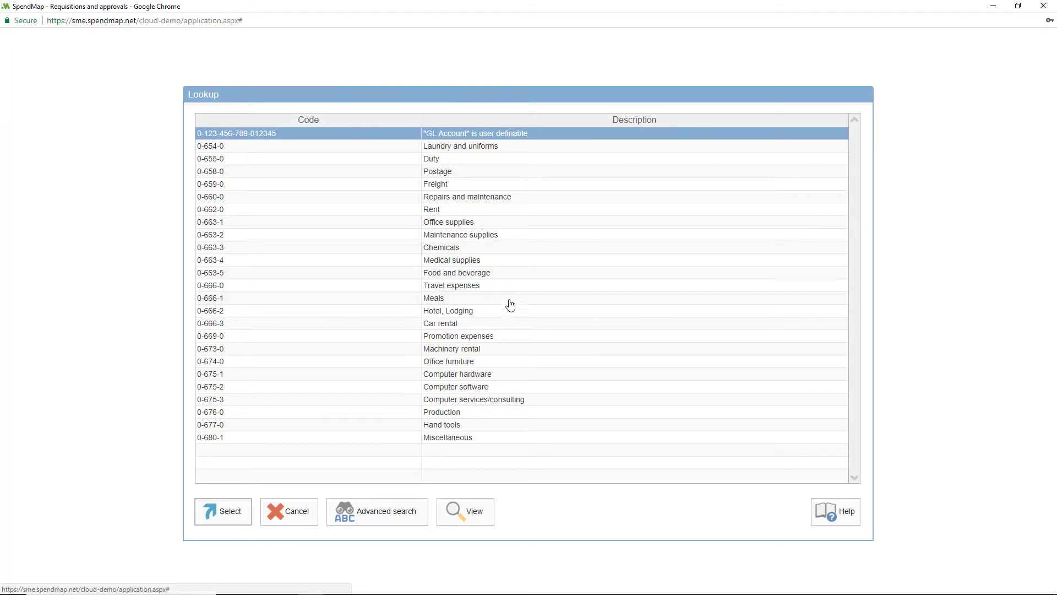
pyautogui.click(482, 365)
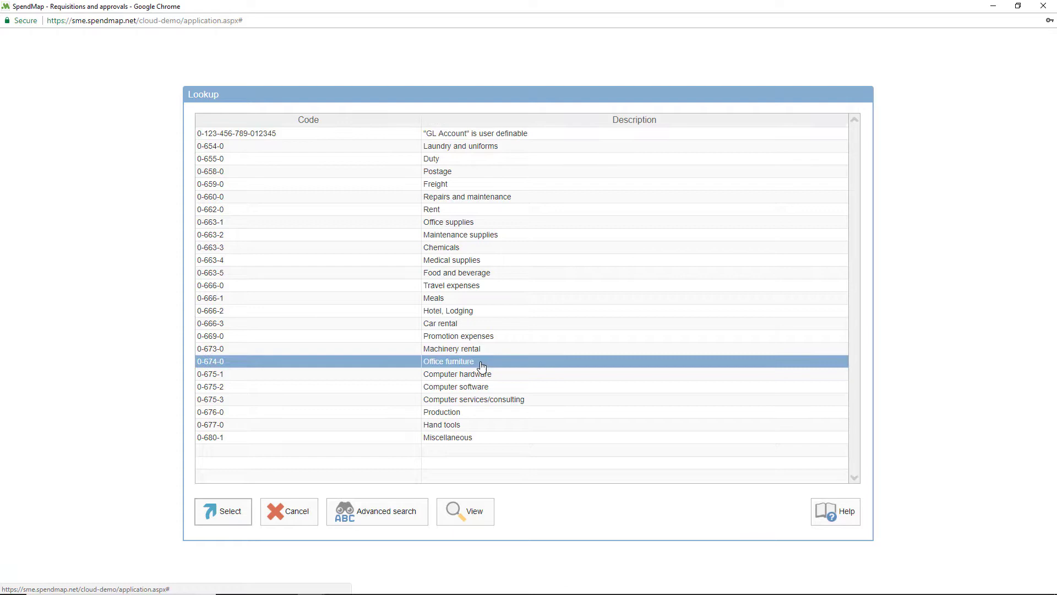
pyautogui.doubleClick(482, 364)
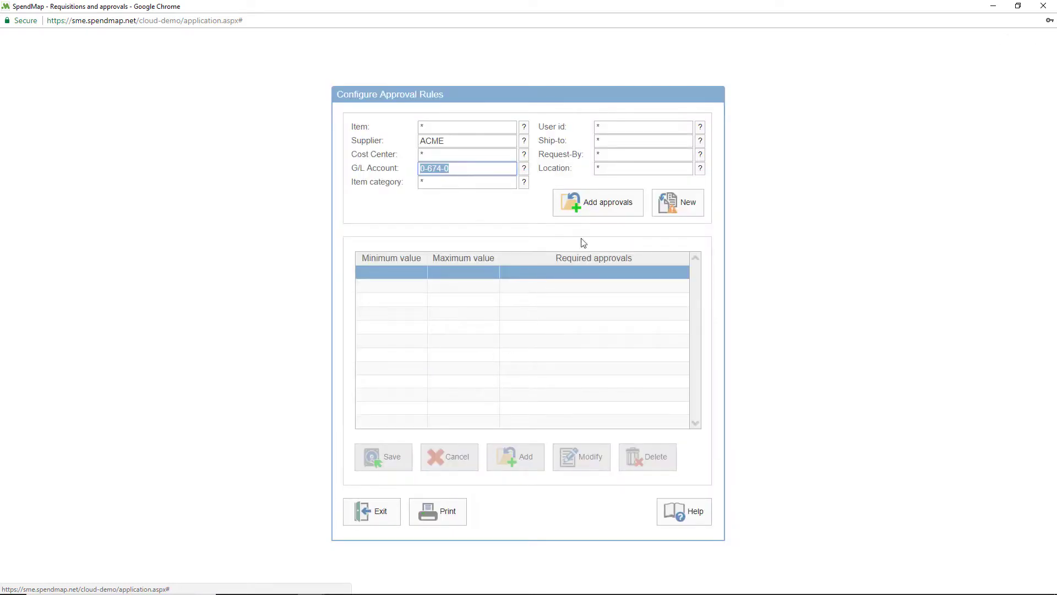